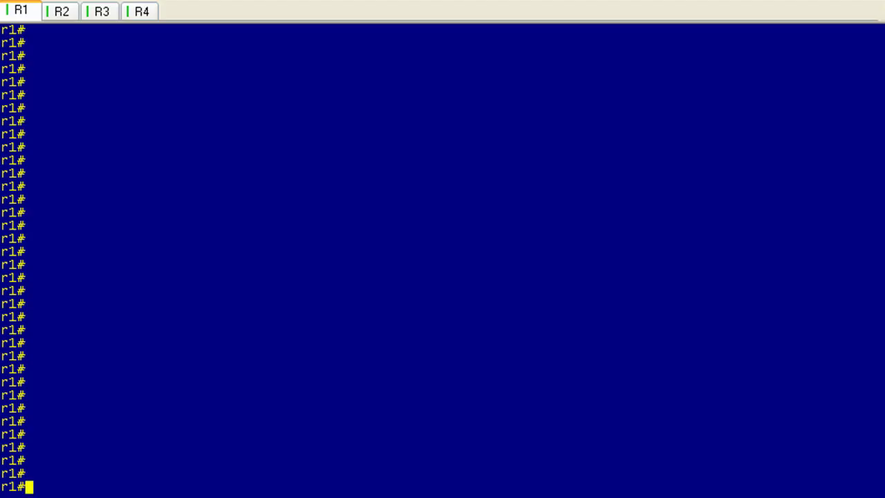
# Show the interface summary, noting FastEthernet0/0's DHCP address 192.168.123.105, then ping google.com
pyautogui.write('sh ip int br | e ass')
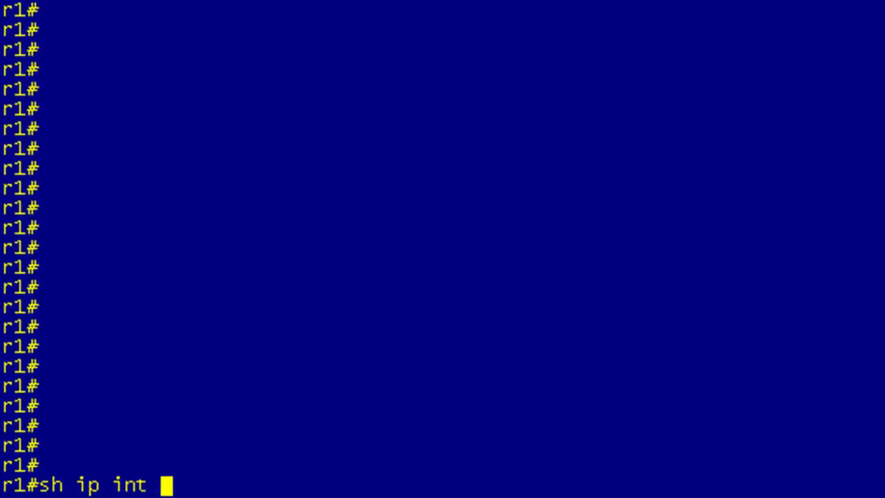
pyautogui.press('Return')
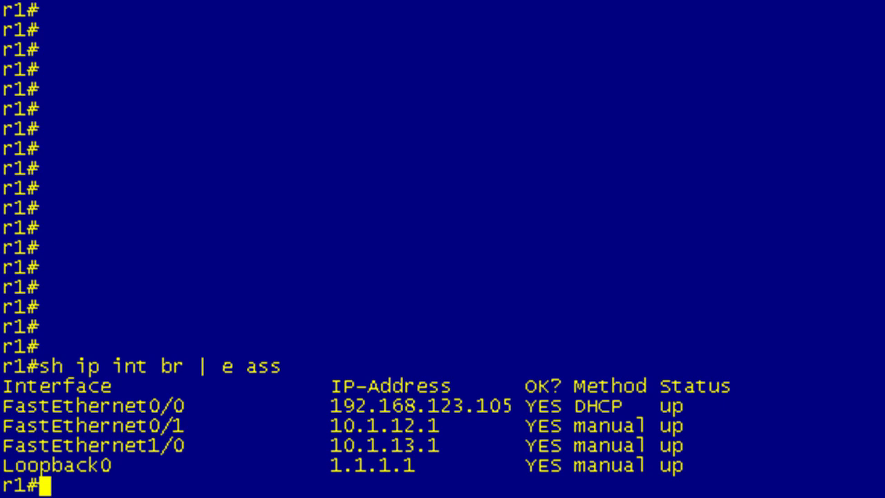
pyautogui.moveTo(631, 405); pyautogui.dragTo(556, 408)
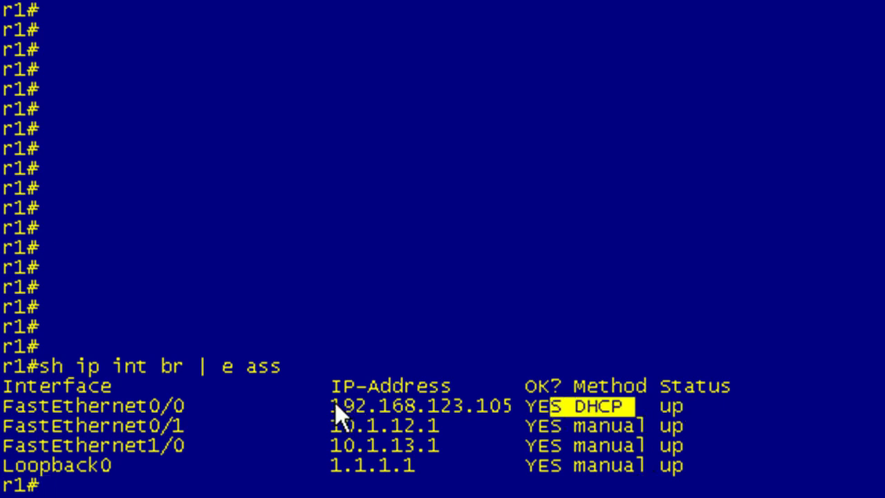
pyautogui.moveTo(335, 405); pyautogui.dragTo(518, 409)
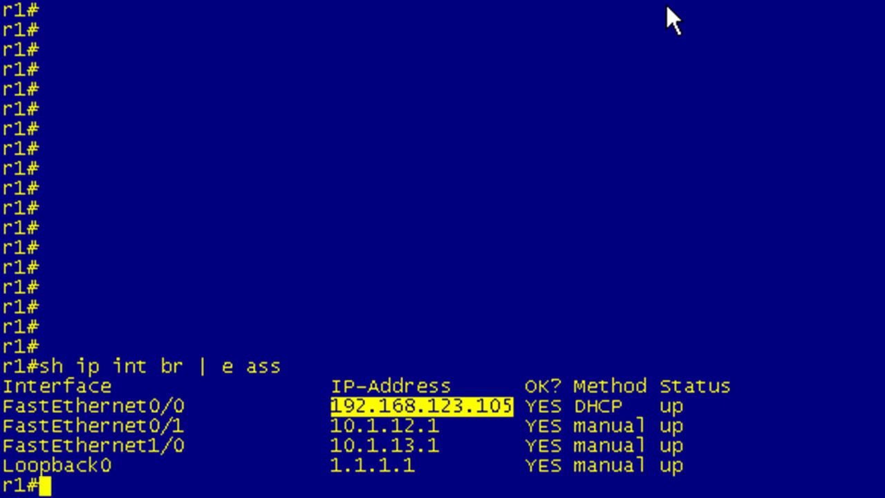
pyautogui.write('ping google.com')
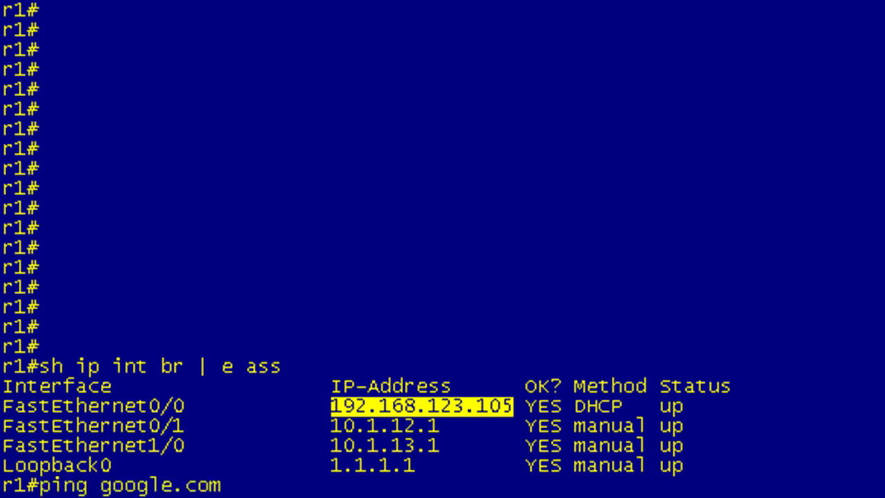
pyautogui.press('Return')
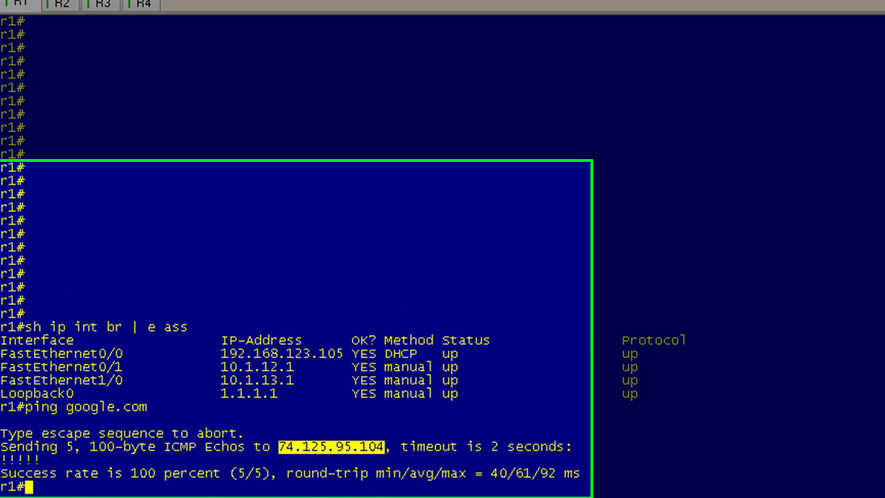
# Check the clock and uptime, noting the time 01:08:58.607 and date Mar 1 2002
pyautogui.write('show clock')
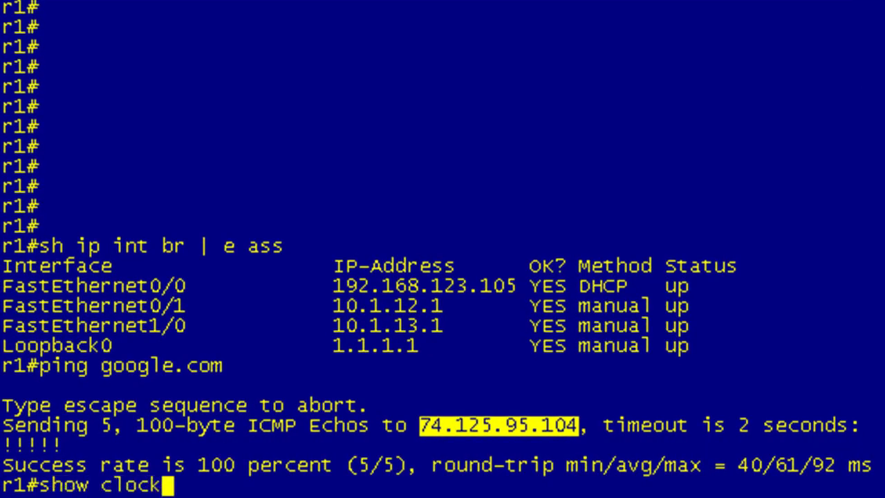
pyautogui.press('Return')
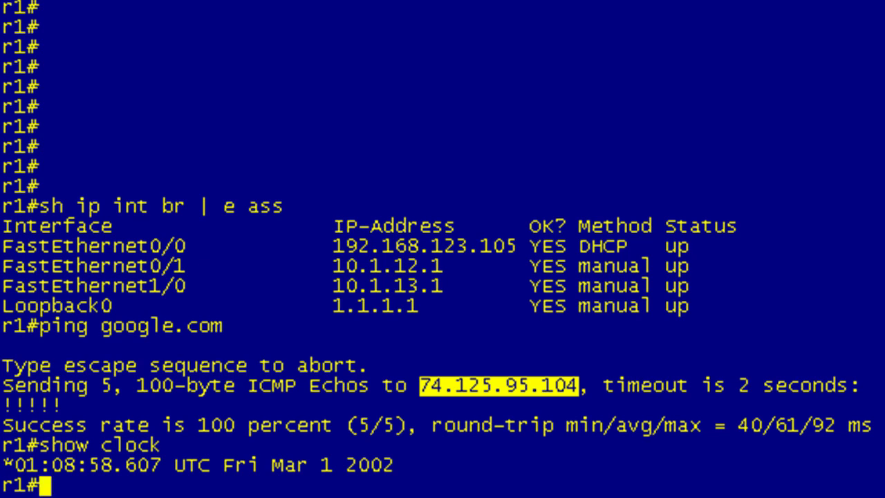
pyautogui.write('sh ver | ')
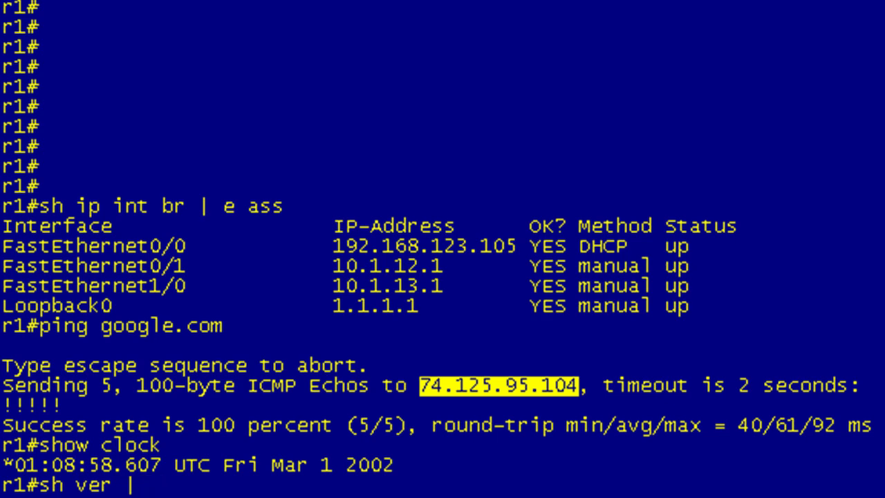
pyautogui.write('i uptime')
pyautogui.press('Return')
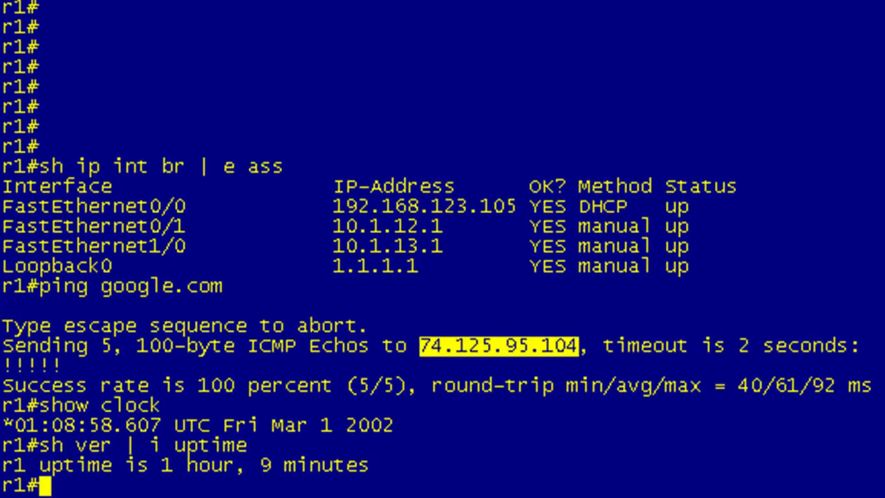
pyautogui.moveTo(21, 427); pyautogui.dragTo(160, 427)
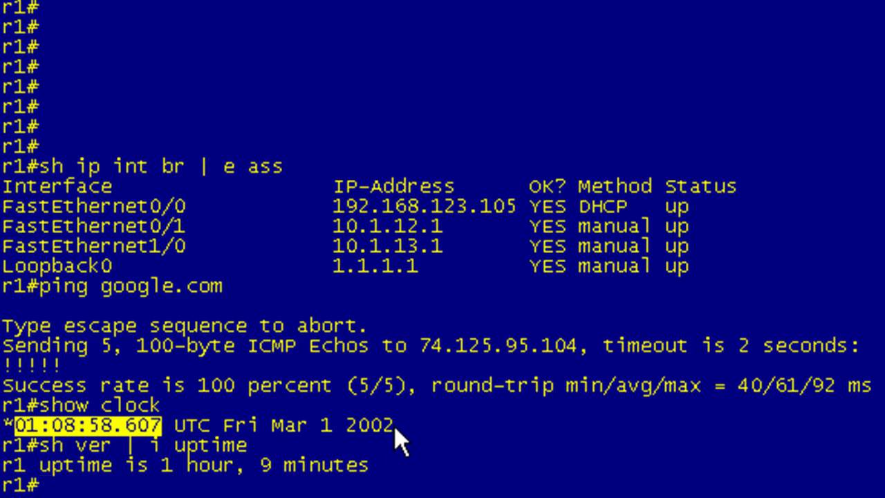
pyautogui.moveTo(396, 428); pyautogui.dragTo(275, 428)
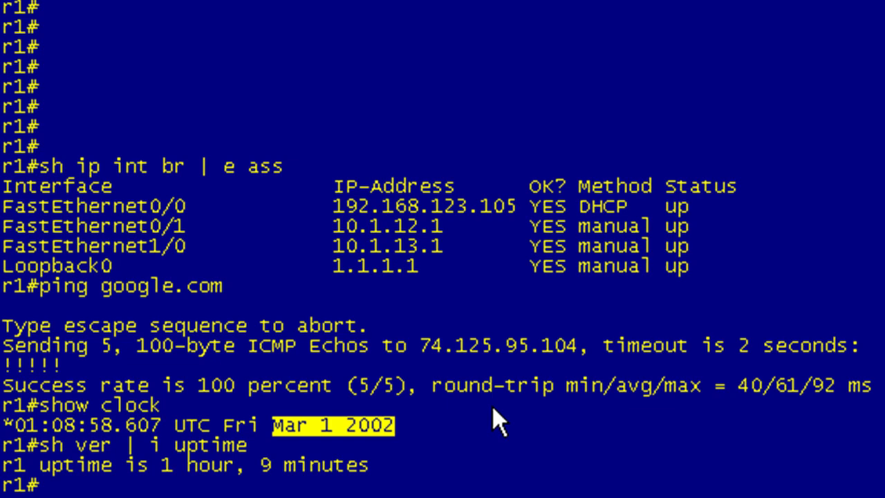
# Run 'show clock detail' and point out 'No time source' and the unsynced-time asterisk
pyautogui.press('Up')
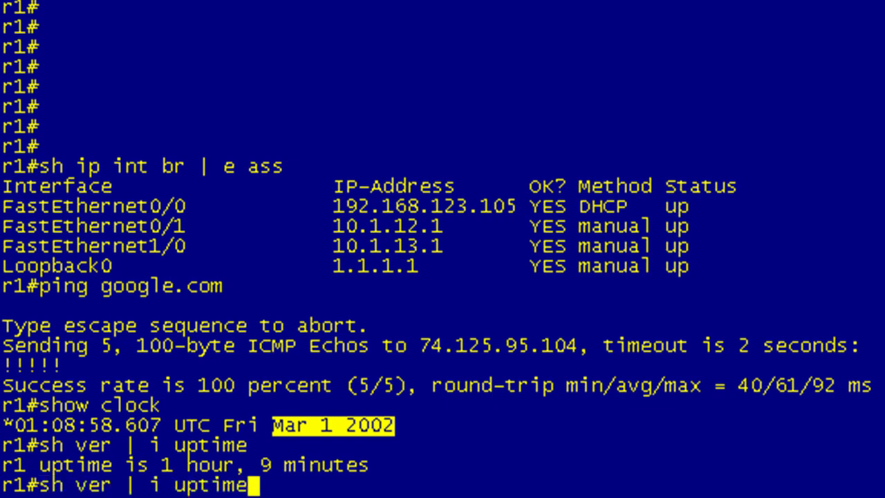
pyautogui.press('Up')
pyautogui.write('detail')
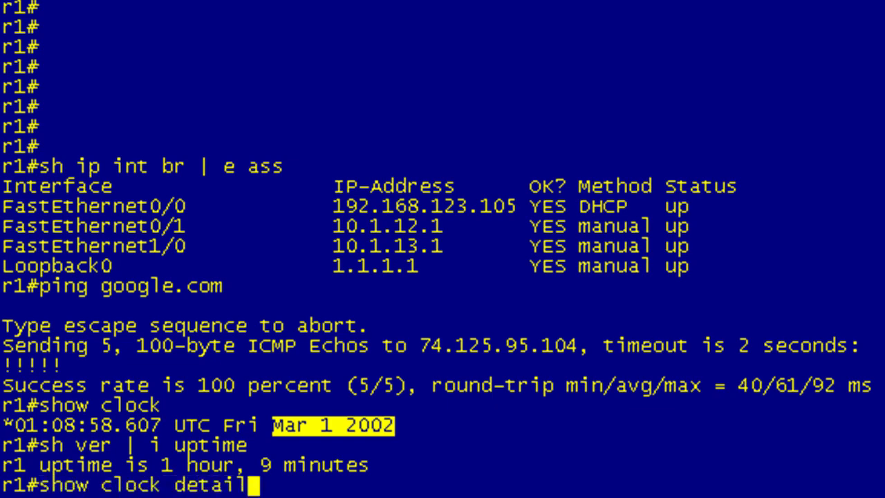
pyautogui.press('Return')
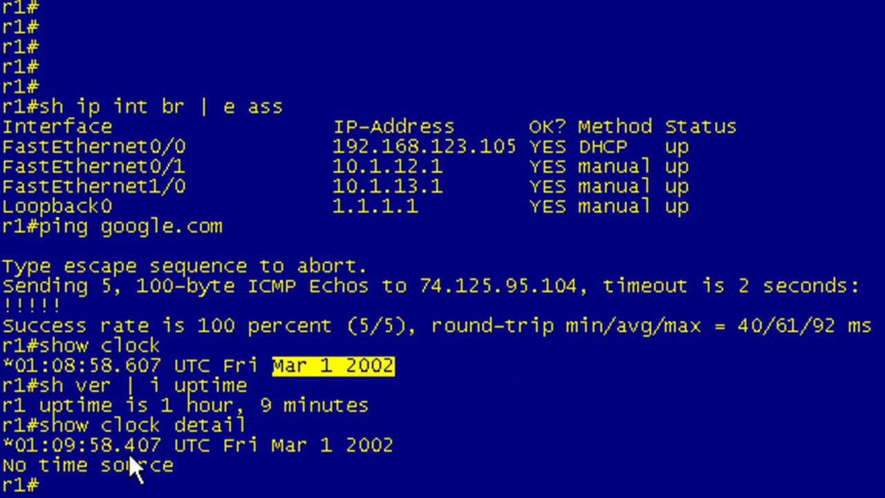
pyautogui.moveTo(6, 467); pyautogui.dragTo(197, 480)
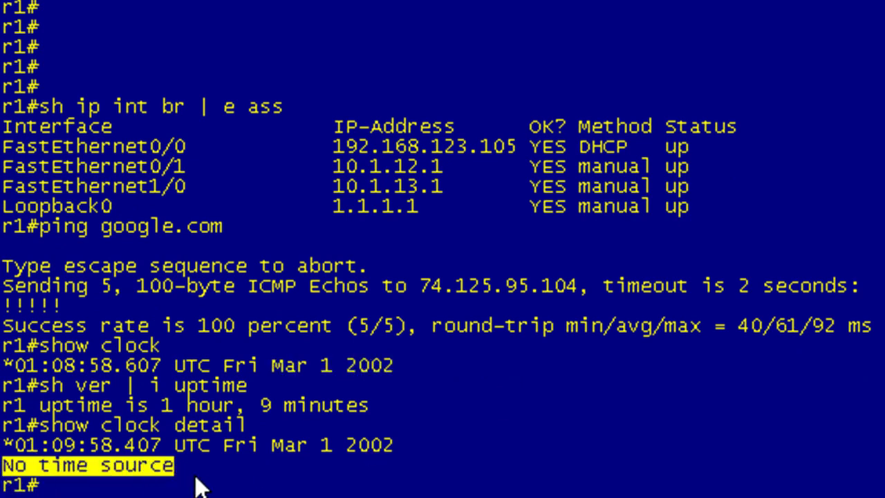
pyautogui.click(12, 453)
pyautogui.moveTo(12, 443); pyautogui.dragTo(10, 452)
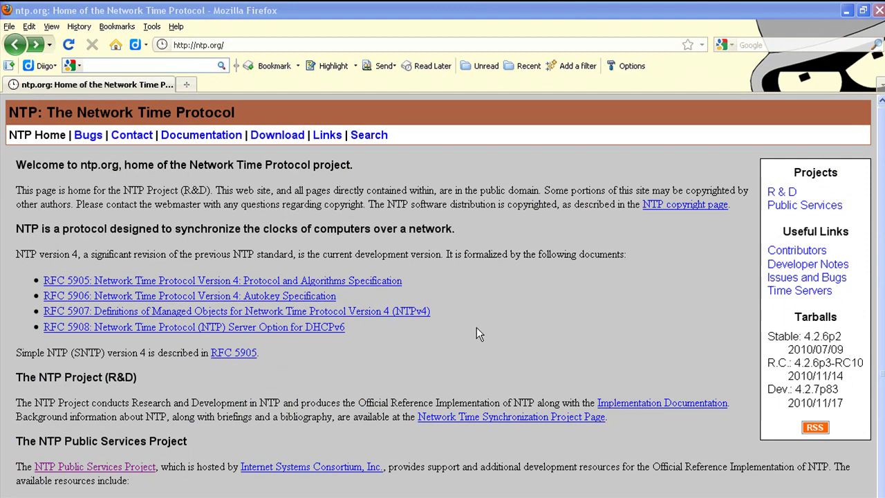
# Follow the NTP Public Services Project link to the support.ntp.org NTP.Servers Web page
pyautogui.click(121, 470)
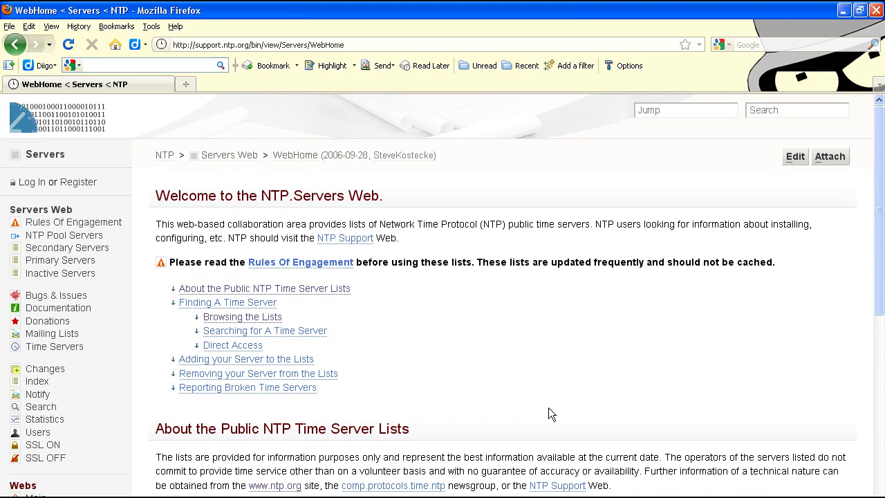
# Browse the stratum 1 time server list, noting time-c.timefreq.bldrdoc.gov (US CO), then go back
pyautogui.scroll(-5, 767, 395)
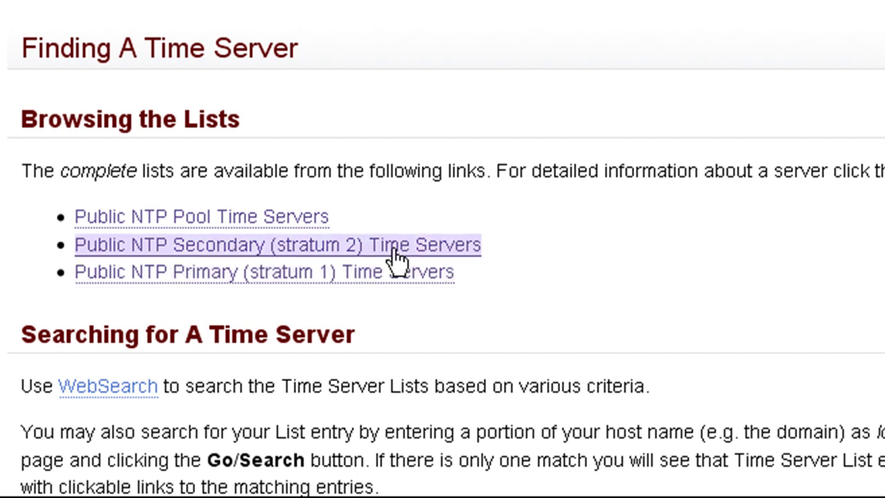
pyautogui.click(357, 276)
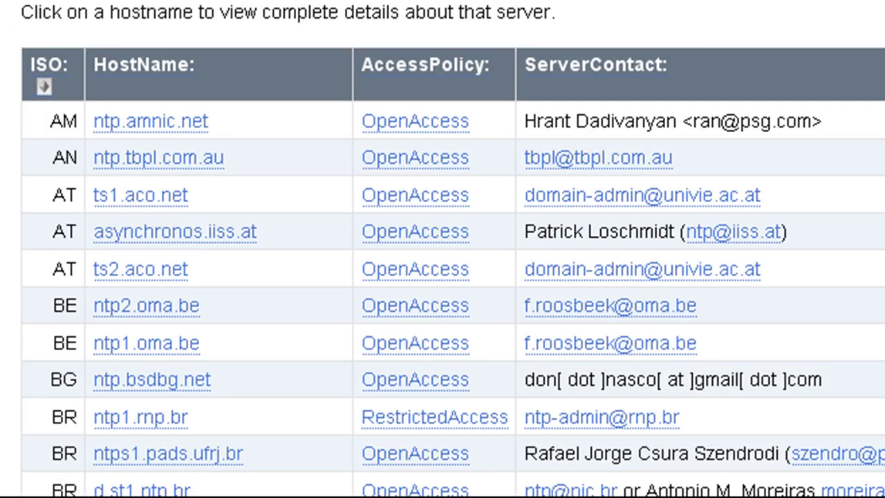
pyautogui.scroll(-10, 442, 249)
pyautogui.scroll(10, 443, 249)
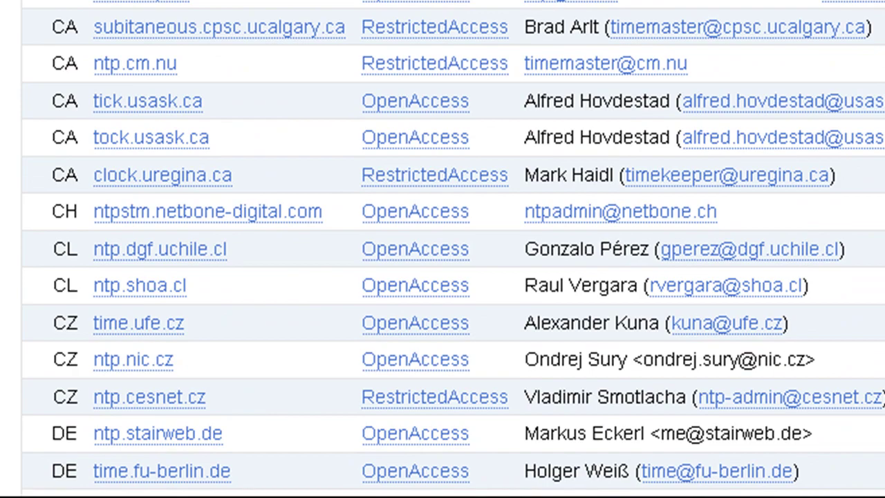
pyautogui.scroll(10, 443, 249)
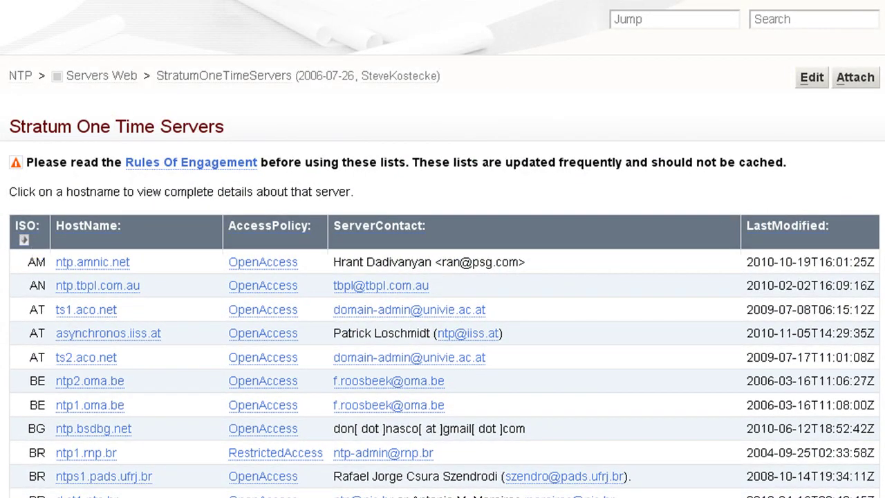
pyautogui.scroll(-10, 38, 256)
pyautogui.scroll(1, 443, 249)
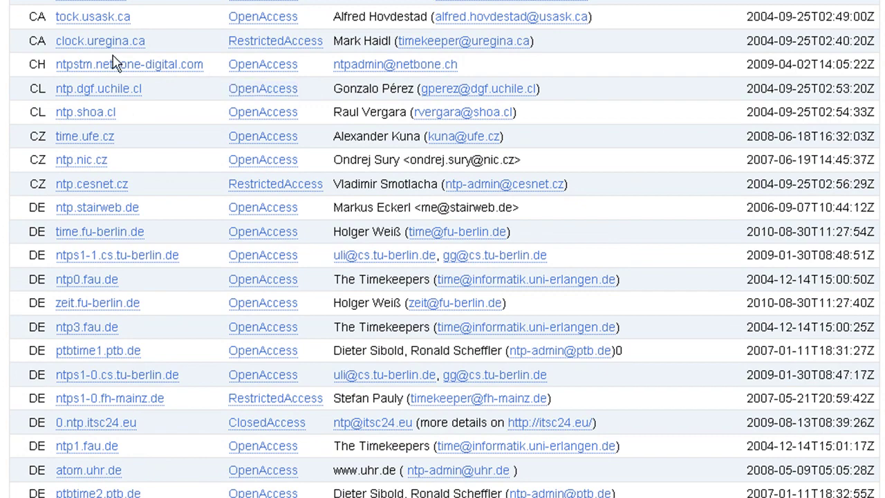
pyautogui.scroll(-20, 132, 151)
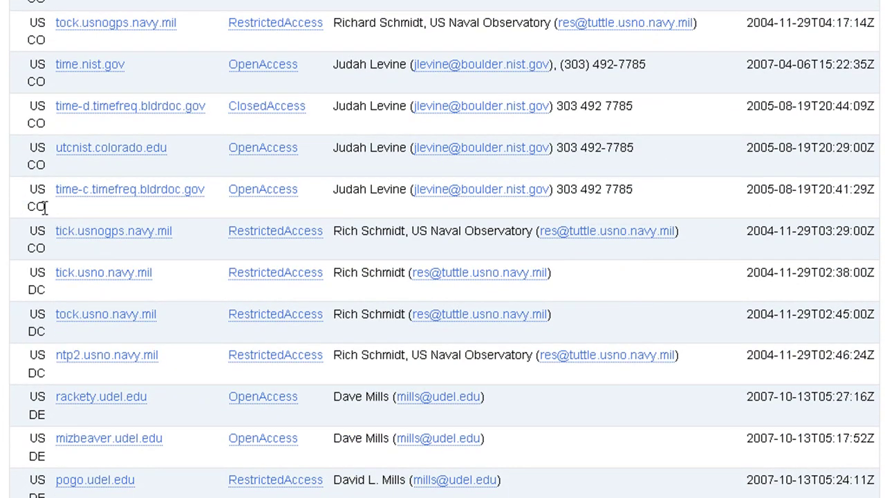
pyautogui.moveTo(29, 187); pyautogui.dragTo(43, 207)
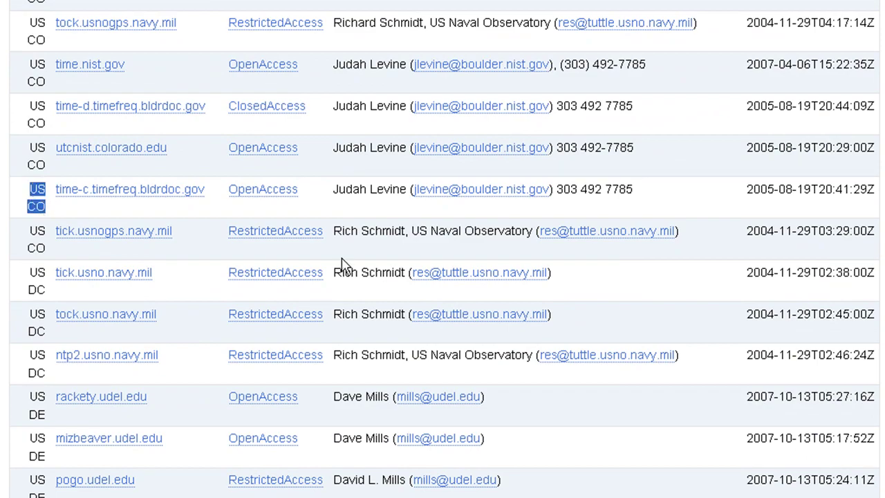
pyautogui.press('Home')
pyautogui.press('End')
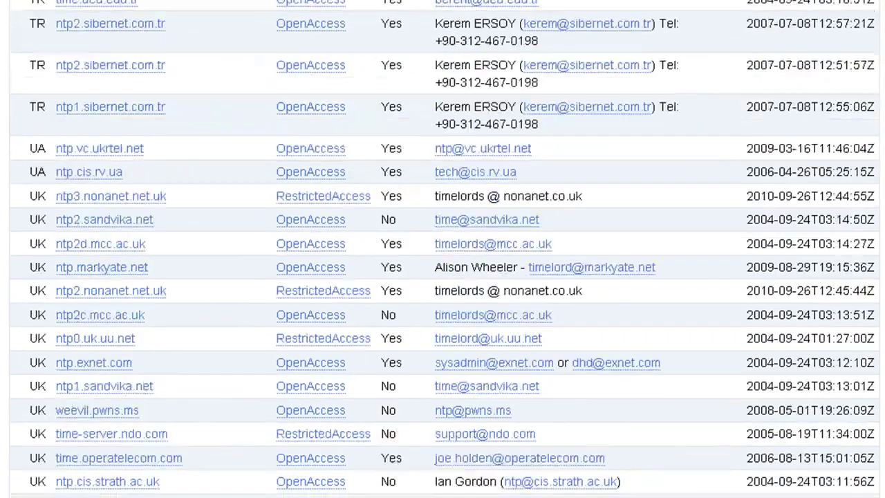
pyautogui.hotkey('alt', 'Left')
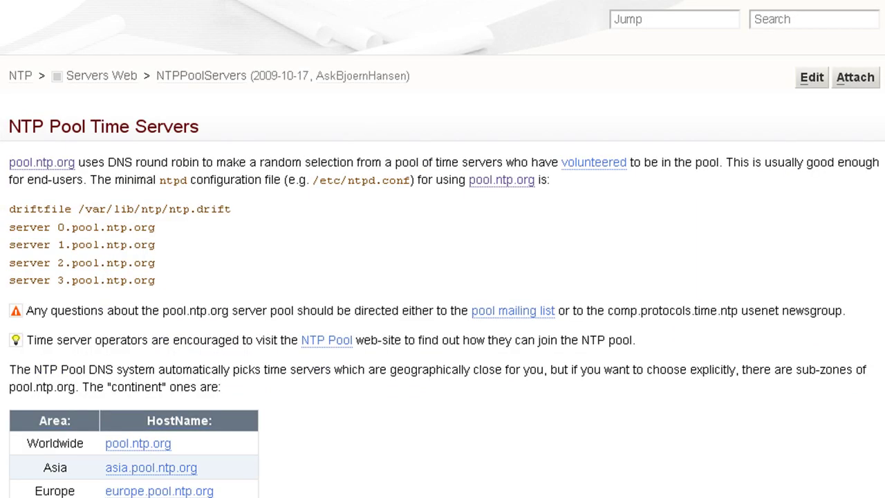
# Open the north-america.pool.ntp.org zone page and highlight the us.pool.ntp.org hostname
pyautogui.scroll(-3, 508, 309)
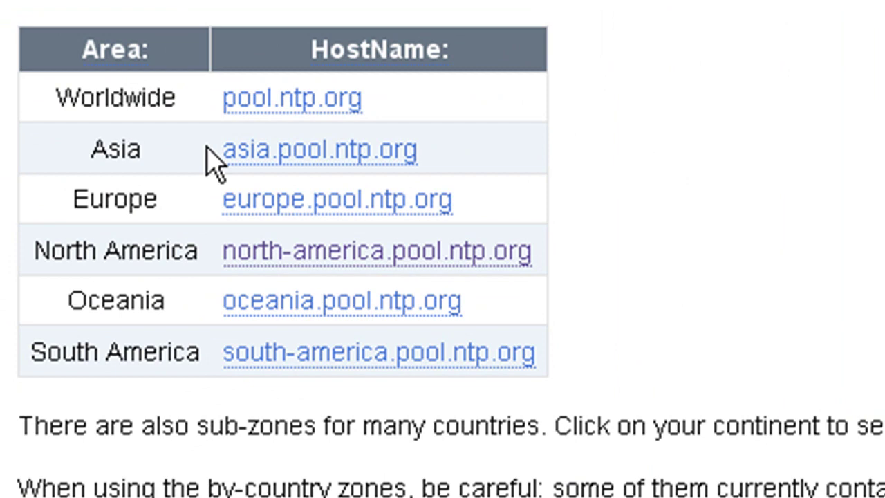
pyautogui.click(356, 257)
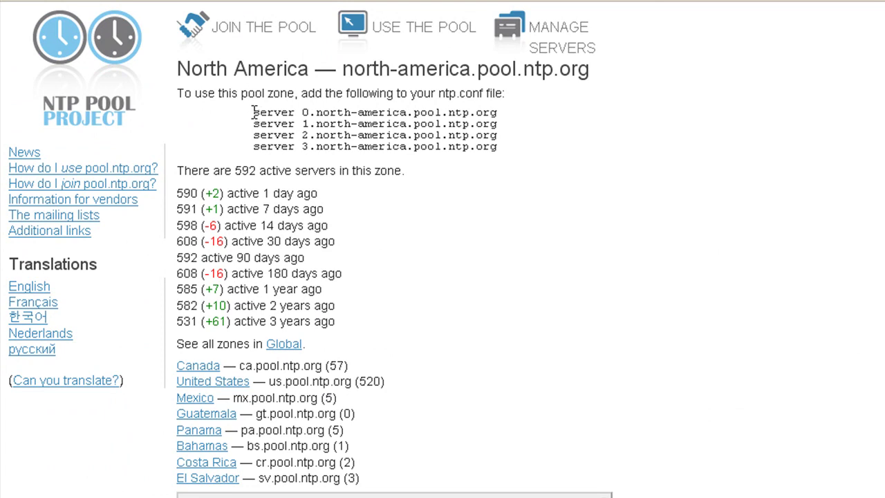
pyautogui.moveTo(253, 112); pyautogui.dragTo(503, 119)
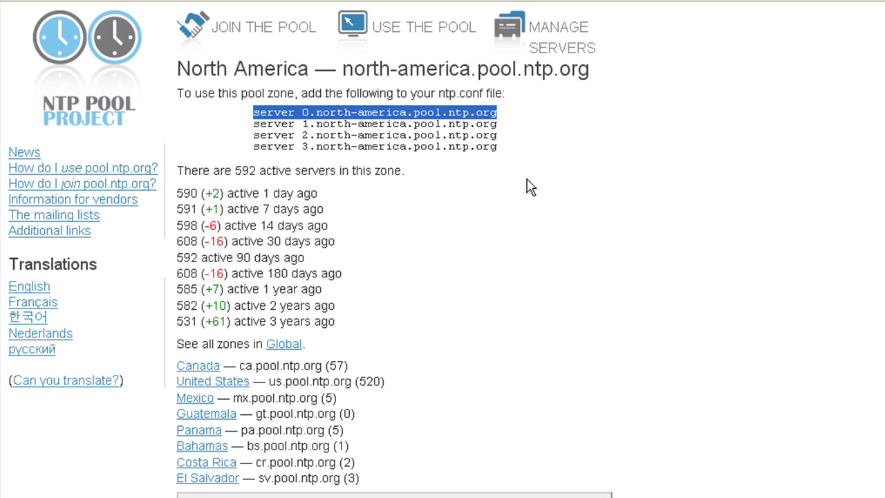
pyautogui.click(514, 132)
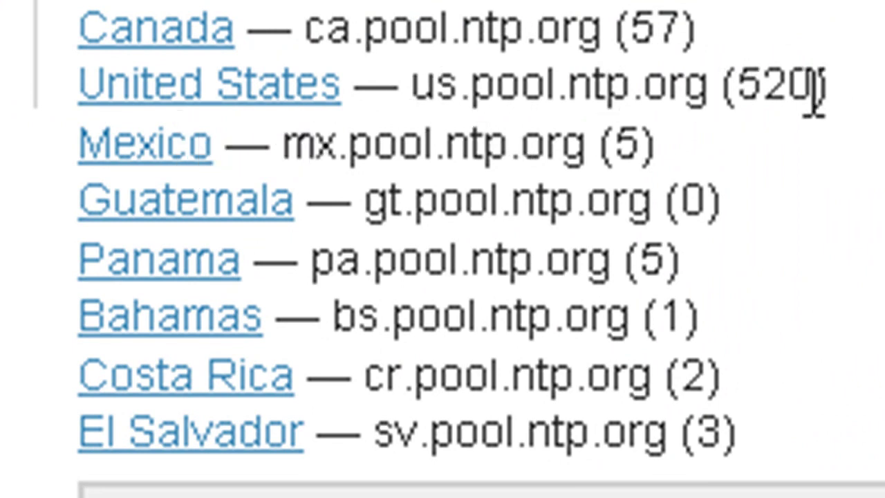
pyautogui.moveTo(861, 116); pyautogui.dragTo(425, 90)
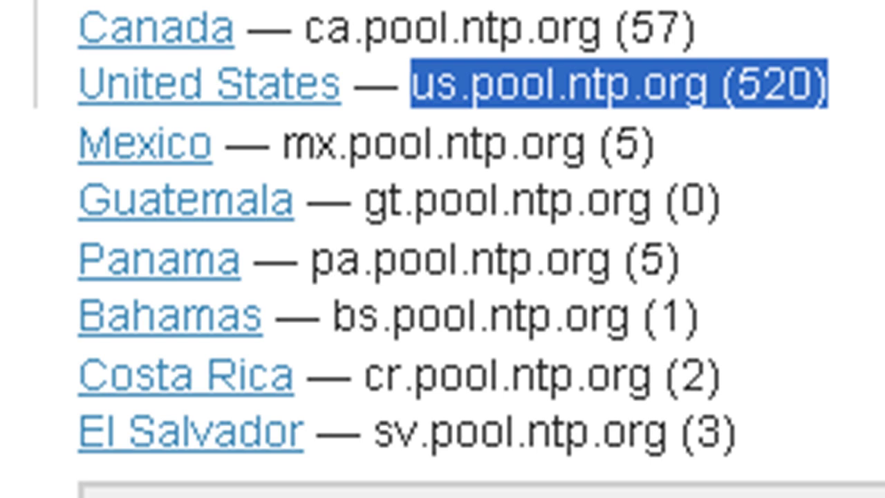
pyautogui.moveTo(700, 320); pyautogui.dragTo(341, 317)
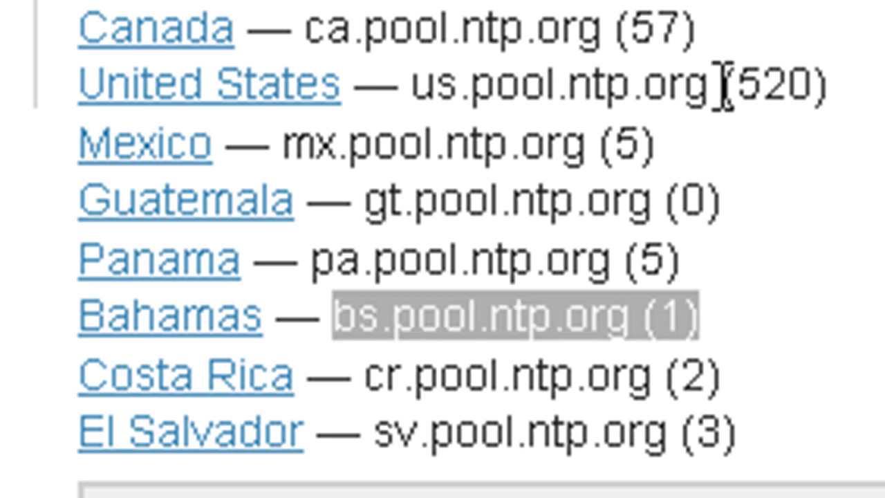
pyautogui.moveTo(708, 85); pyautogui.dragTo(410, 83)
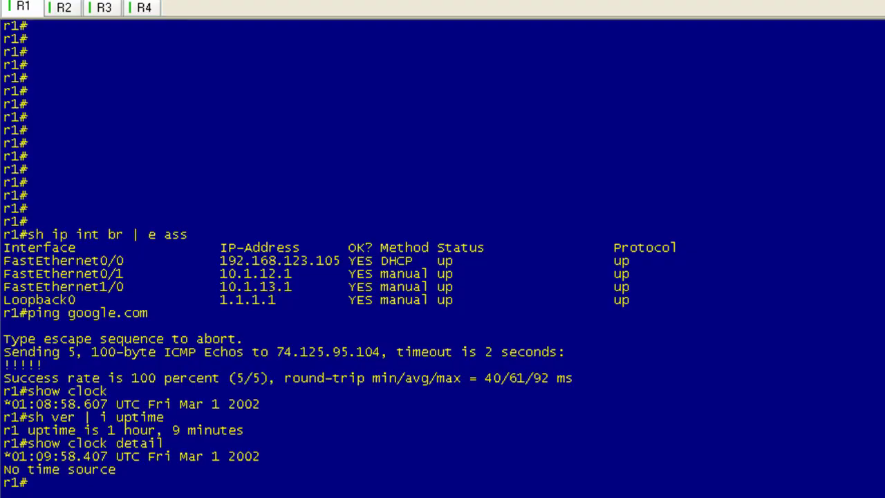
# In global config mode, review the 'ntp ?' options and add 'ntp server us.pool.ntp.org'
pyautogui.write('conf t')
pyautogui.press('Return')
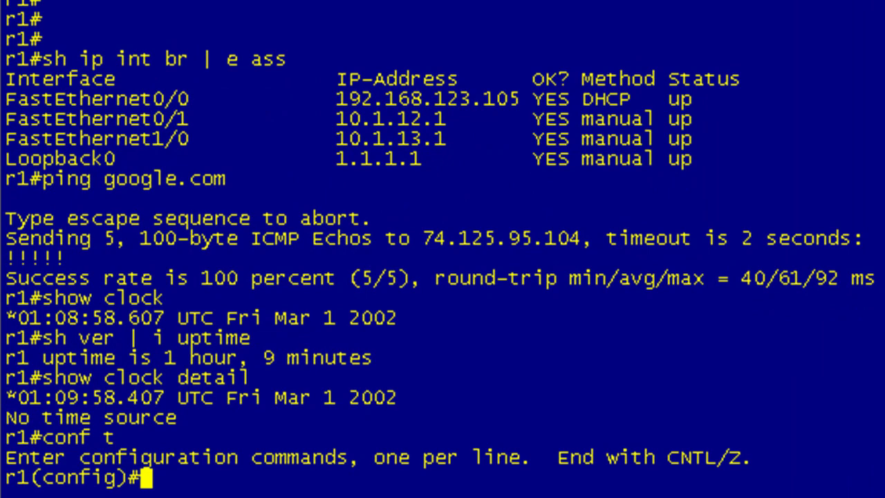
pyautogui.write('ntp')
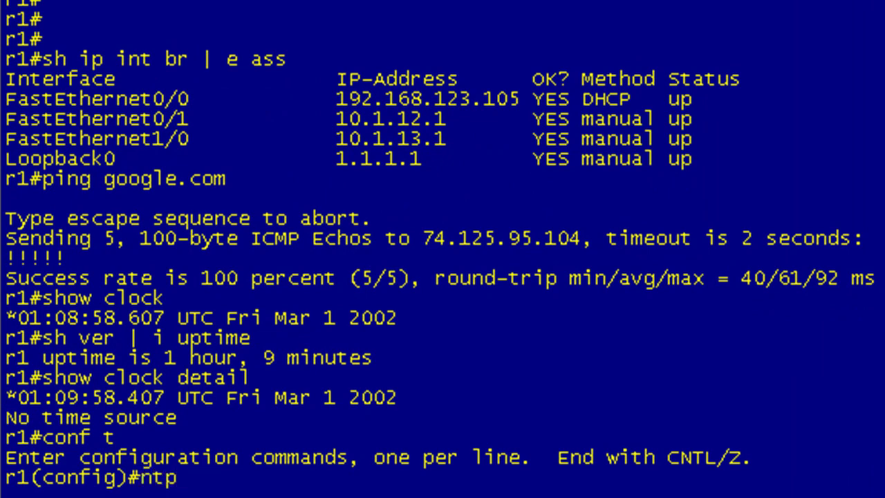
pyautogui.write(' ?')
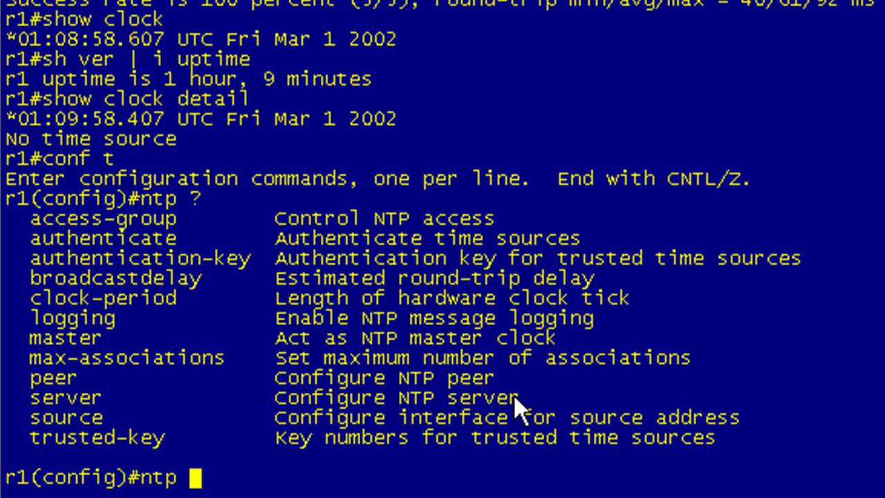
pyautogui.moveTo(514, 396); pyautogui.dragTo(30, 398)
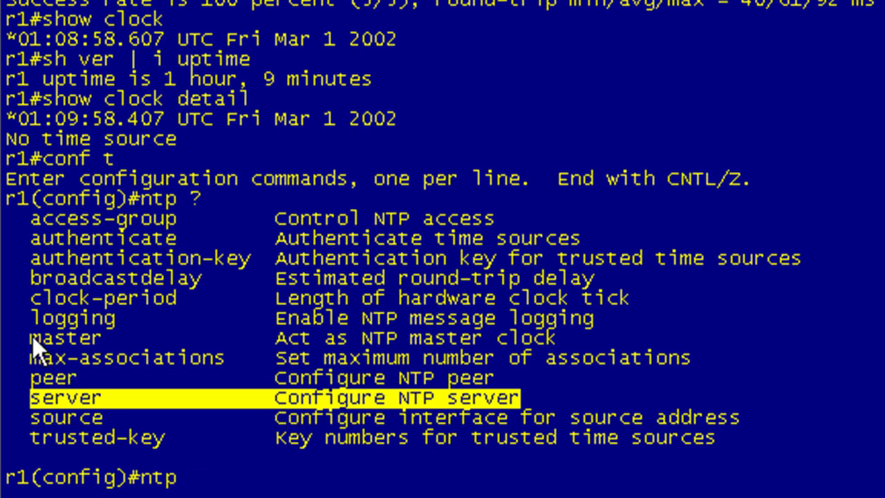
pyautogui.moveTo(32, 336); pyautogui.dragTo(559, 340)
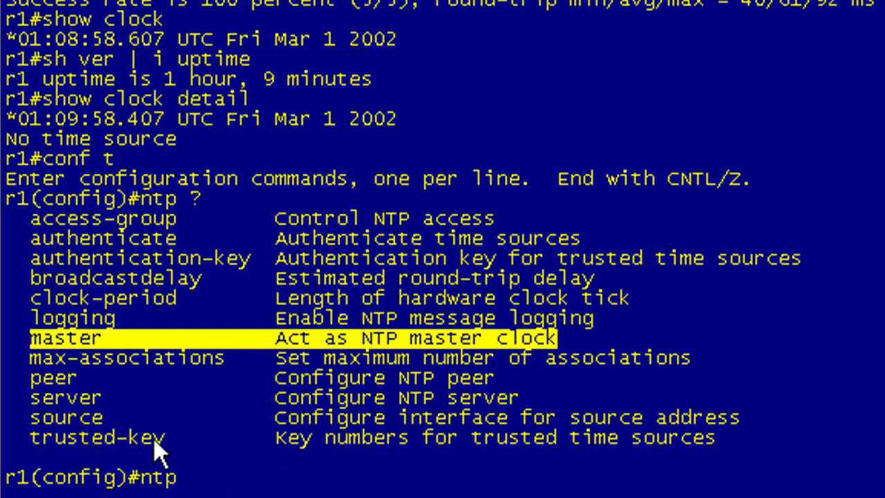
pyautogui.moveTo(35, 397); pyautogui.dragTo(105, 408)
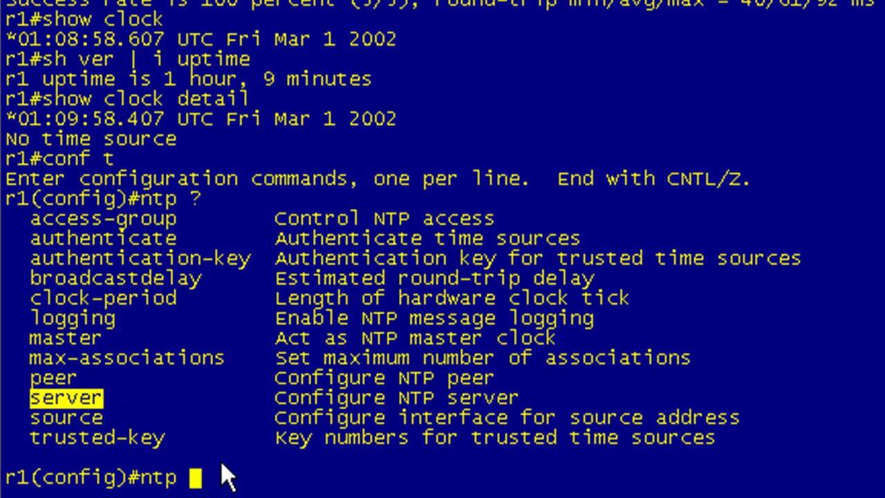
pyautogui.write('server ')
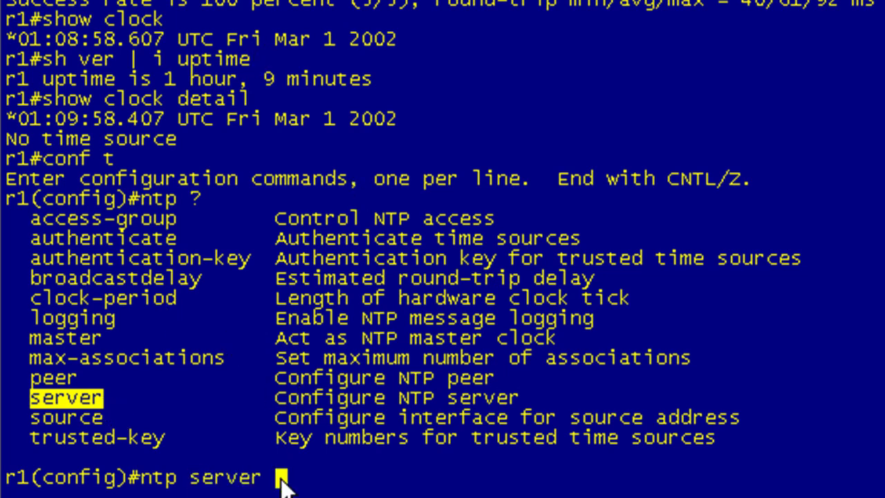
pyautogui.write('us.pool.ntp.org')
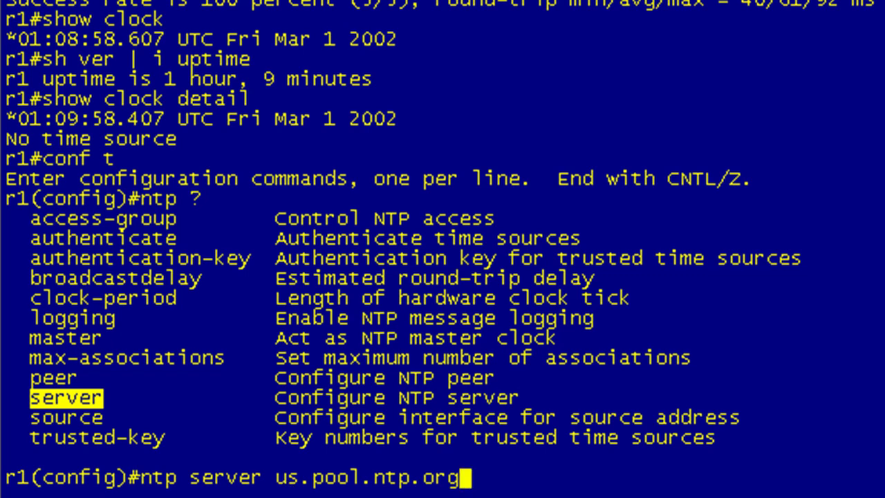
pyautogui.press('Return')
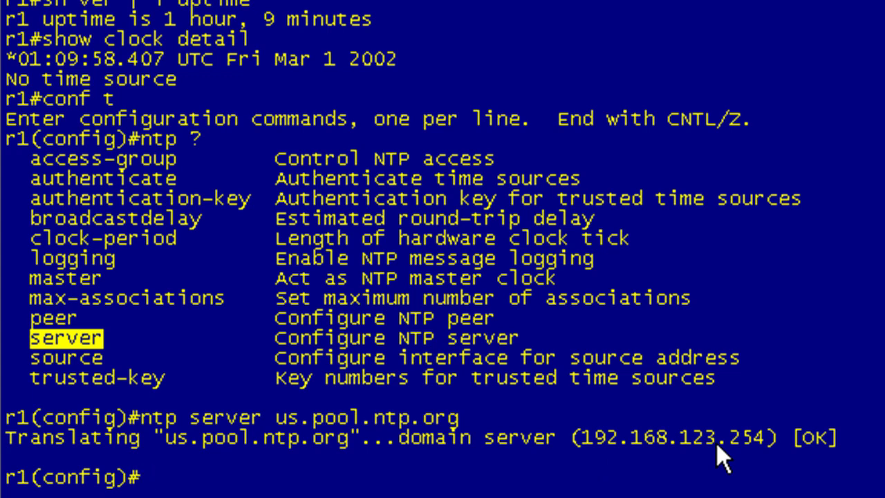
# Run 'do sh run | i ntp' to see the server stored as 24.124.0.251
pyautogui.write('do sh run | i ')
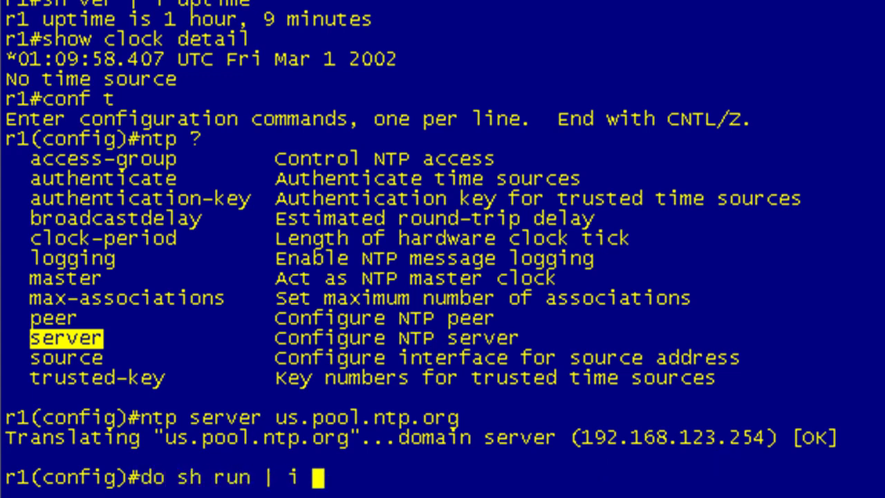
pyautogui.write('ntp')
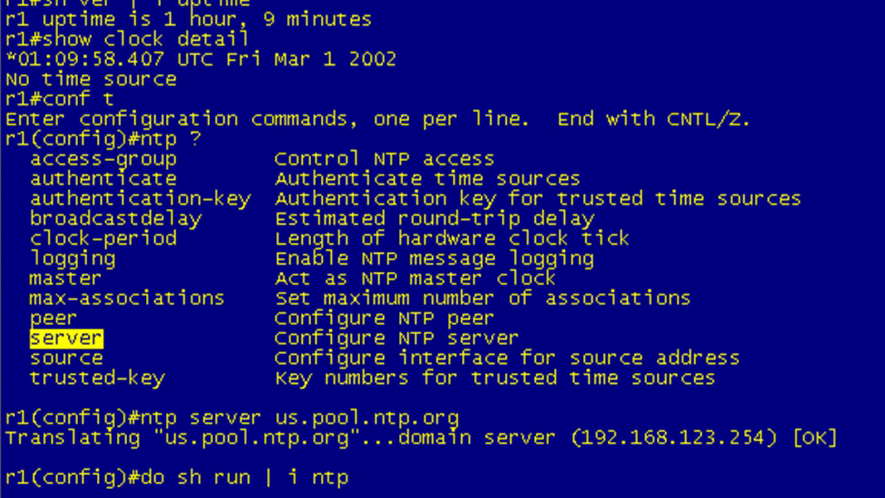
pyautogui.press('Return')
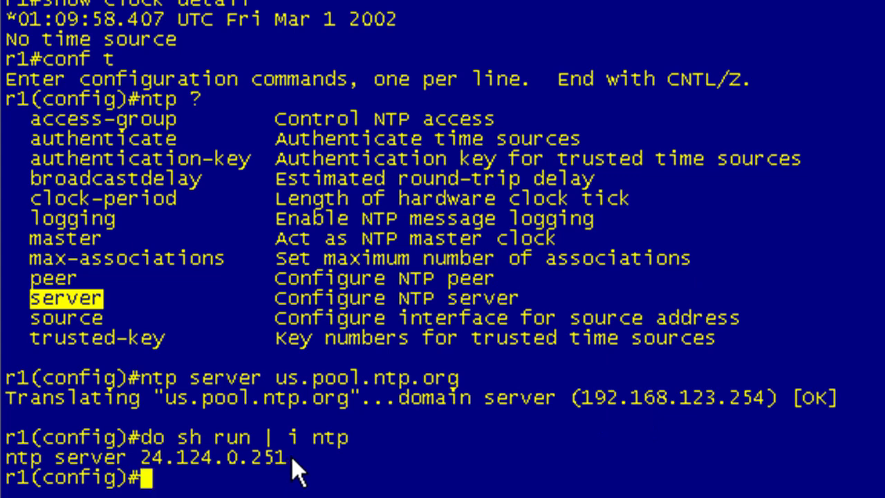
# Exit config mode and check the clock, now reading Thu Nov 18 2010
pyautogui.hotkey('ctrl', 'z')
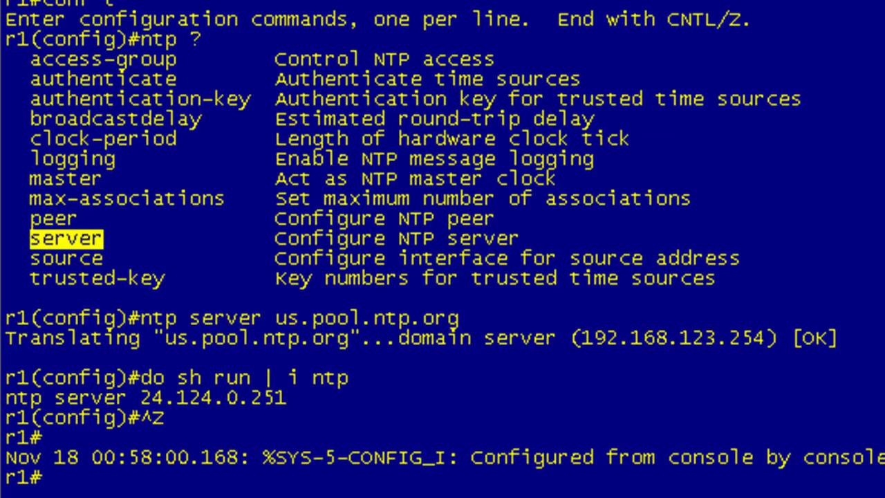
pyautogui.write('sh clock')
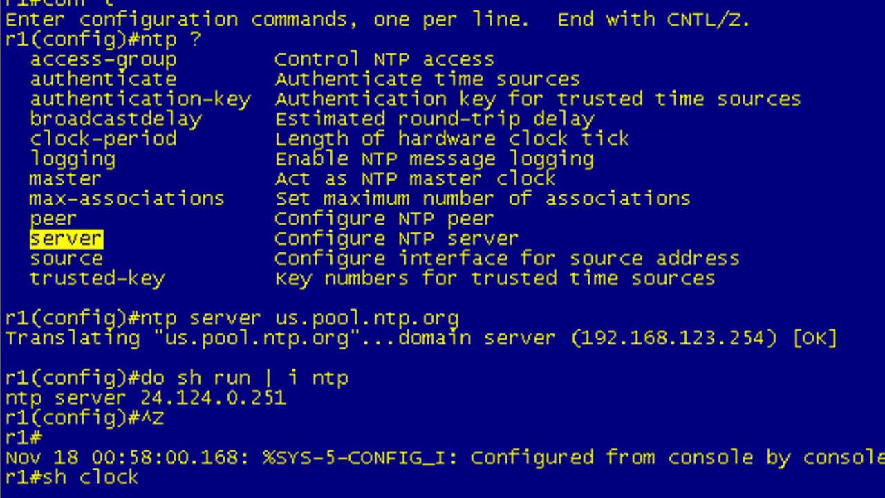
pyautogui.moveTo(81, 458); pyautogui.dragTo(7, 462)
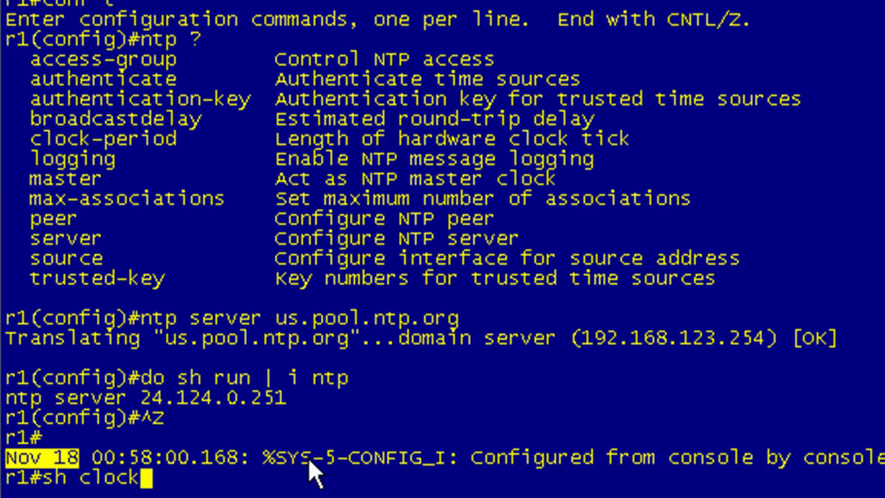
pyautogui.press('Return')
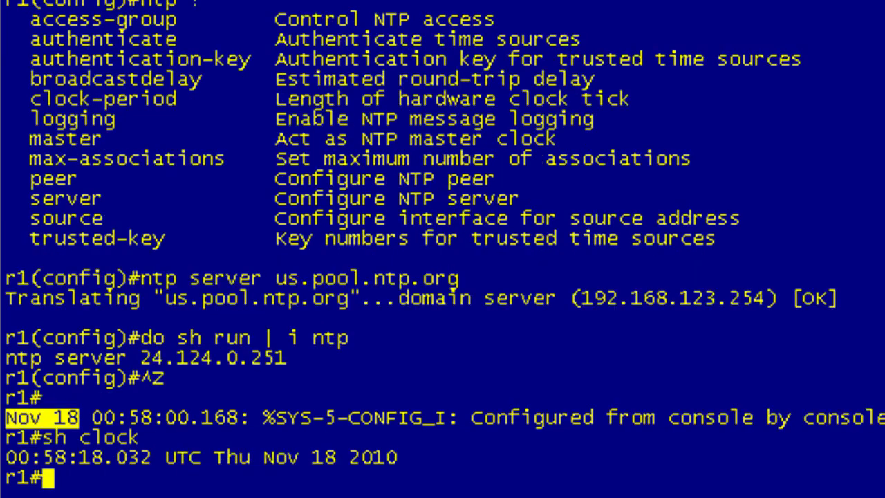
pyautogui.moveTo(270, 459); pyautogui.dragTo(397, 459)
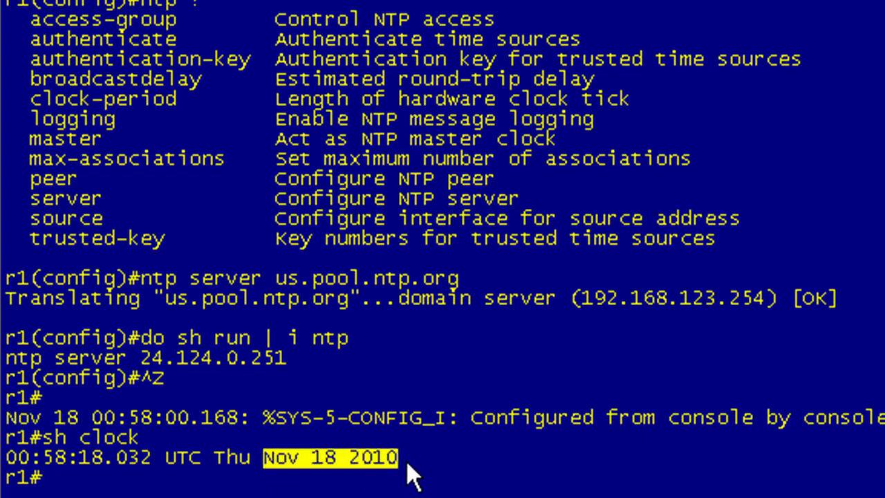
pyautogui.moveTo(201, 458); pyautogui.dragTo(7, 462)
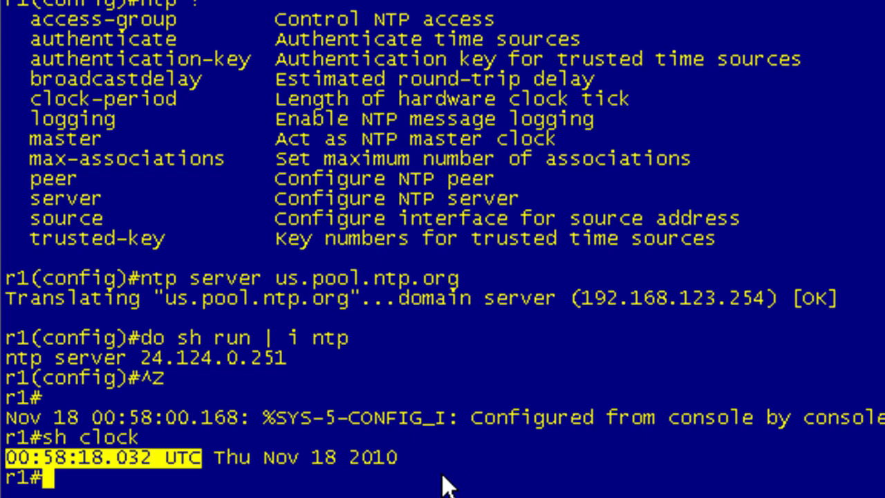
pyautogui.click(173, 464)
pyautogui.moveTo(170, 462); pyautogui.dragTo(184, 464)
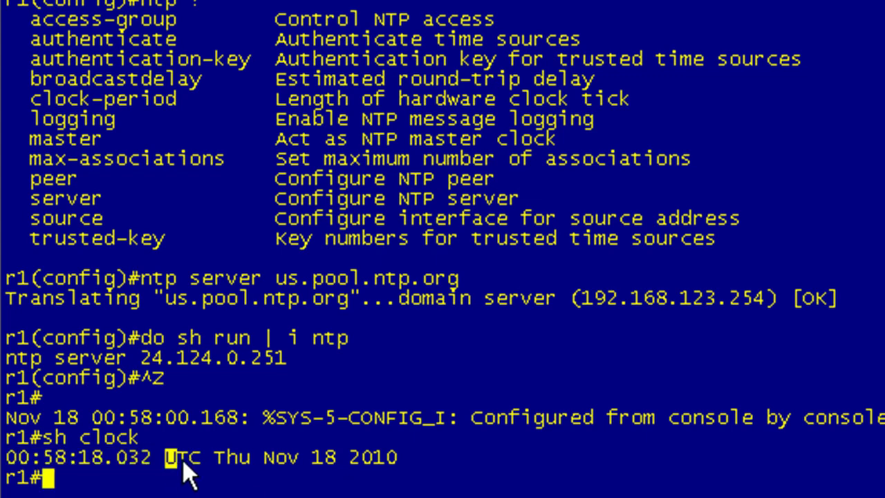
pyautogui.moveTo(405, 457); pyautogui.dragTo(13, 463)
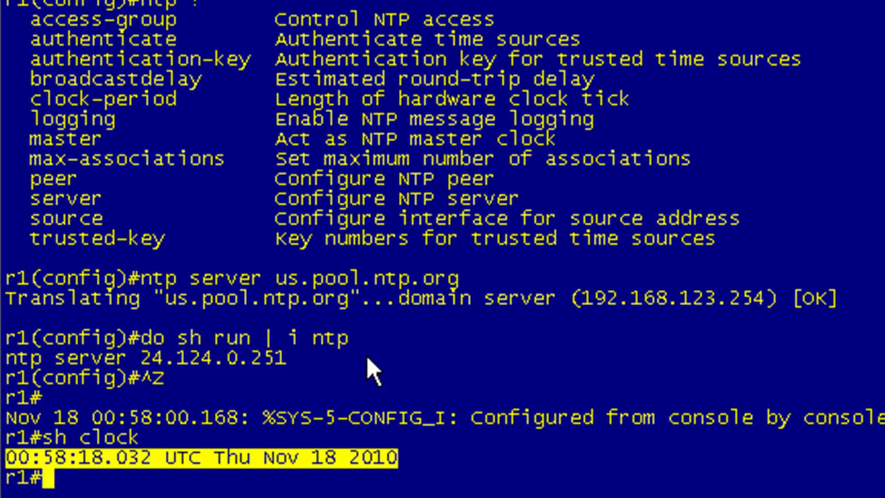
# Confirm 'show clock detail' reports NTP as time source, then query 'show ntp ?'
pyautogui.press('Up')
pyautogui.write('detail')
pyautogui.press('Return')
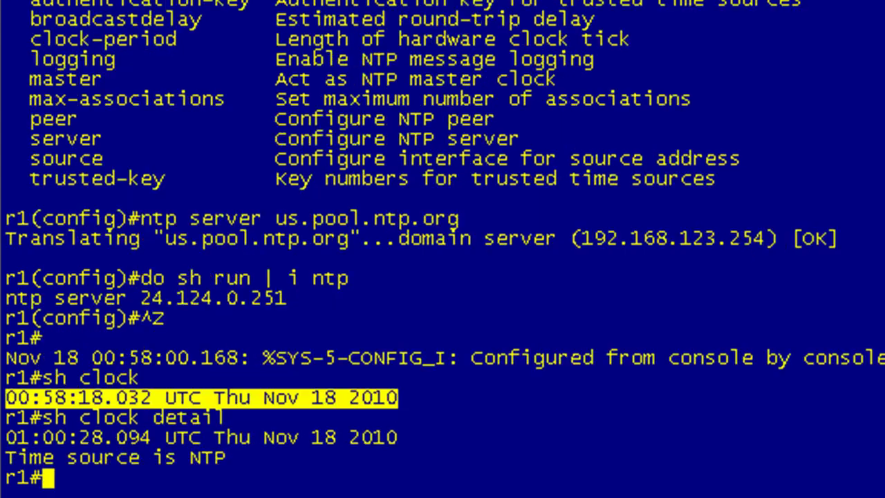
pyautogui.moveTo(229, 459); pyautogui.dragTo(8, 460)
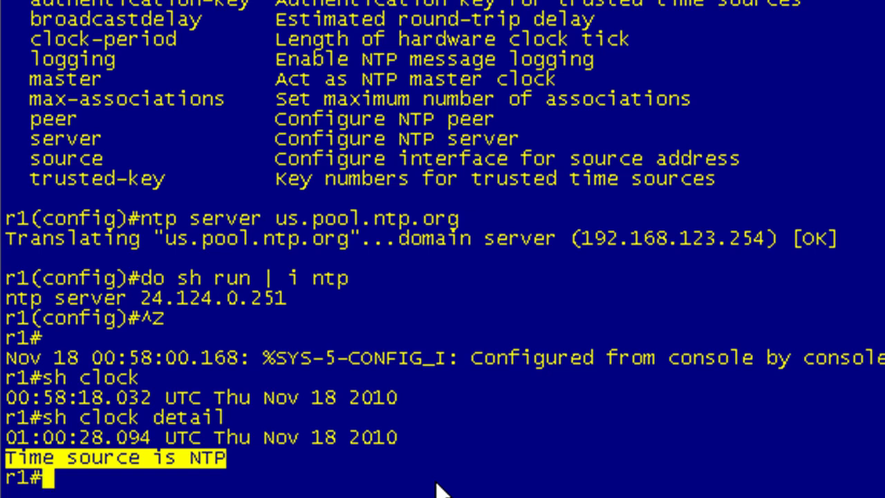
pyautogui.write('show ntp')
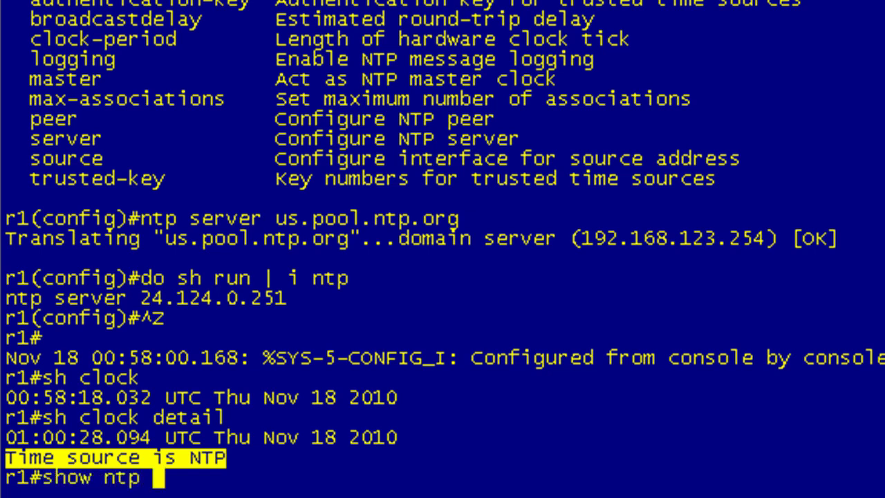
pyautogui.write(' ?')
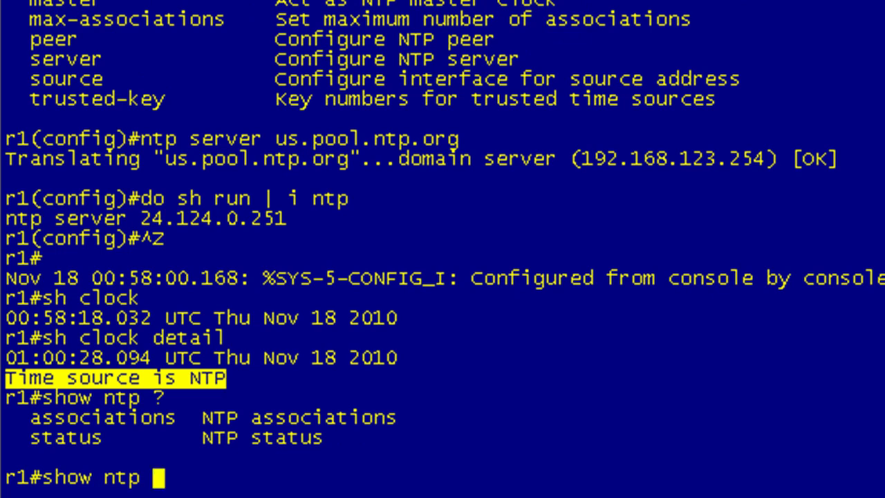
# Run 'show ntp associations' to display the association table
pyautogui.write('a')
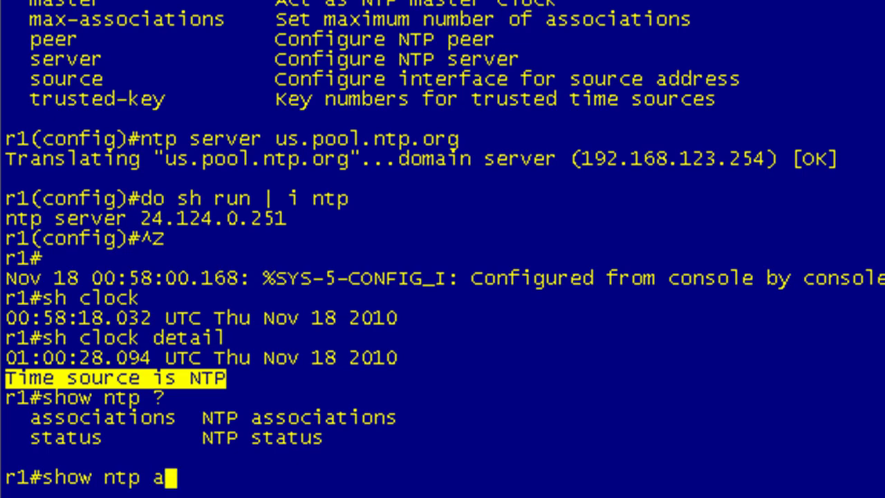
pyautogui.write('ss')
pyautogui.press('Tab')
pyautogui.press('Return')
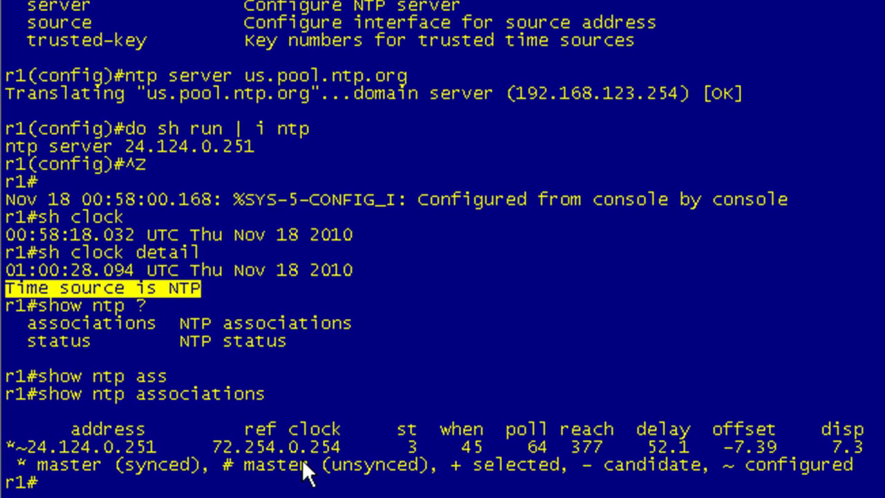
pyautogui.moveTo(11, 391); pyautogui.dragTo(758, 487)
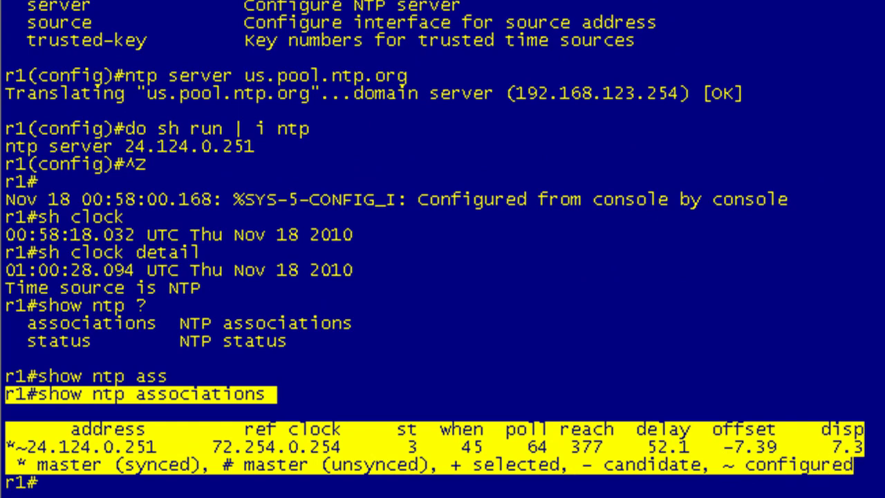
pyautogui.click(156, 448)
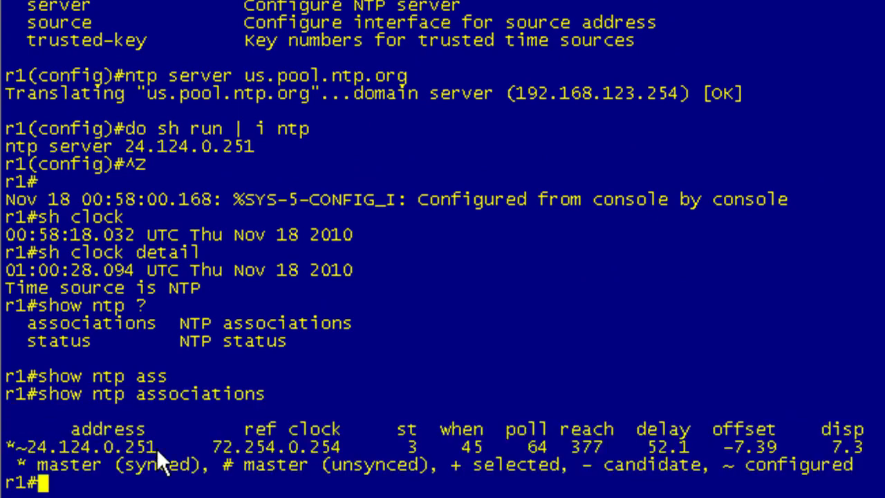
# Point out server 24.124.0.251, stratum 3 and reference clock 72.254.0.254
pyautogui.moveTo(156, 448); pyautogui.dragTo(33, 449)
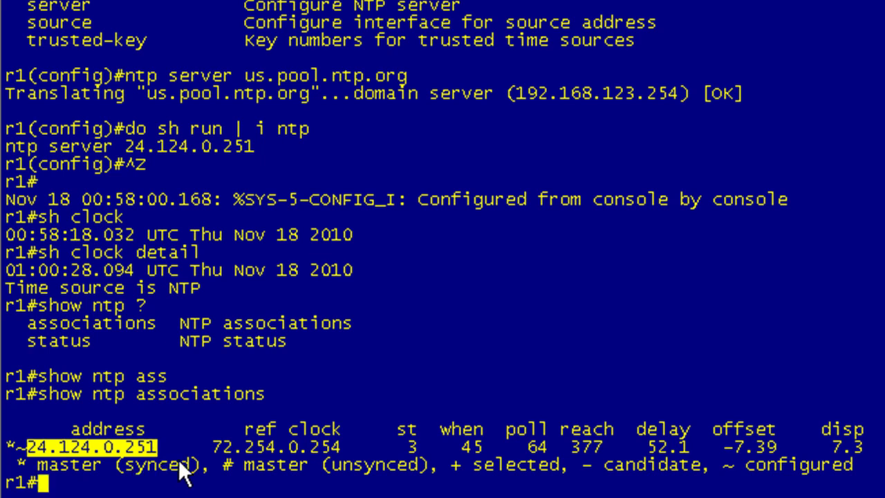
pyautogui.click(410, 447)
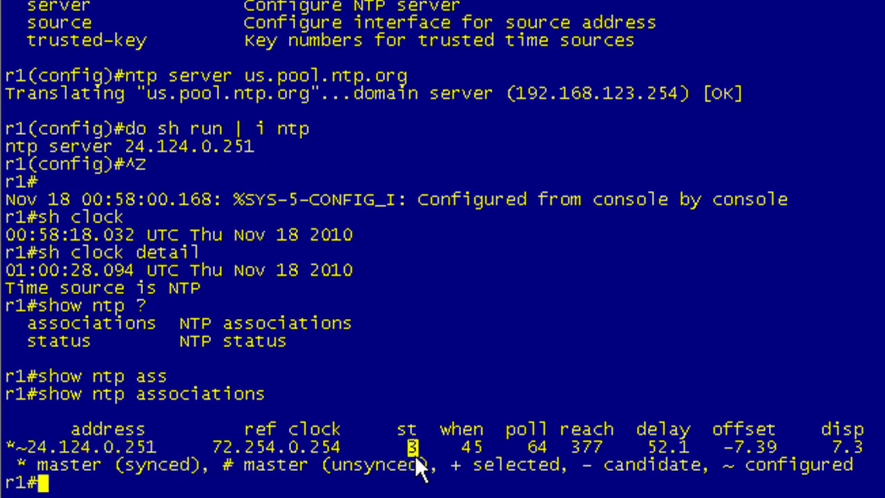
pyautogui.moveTo(28, 448); pyautogui.dragTo(152, 449)
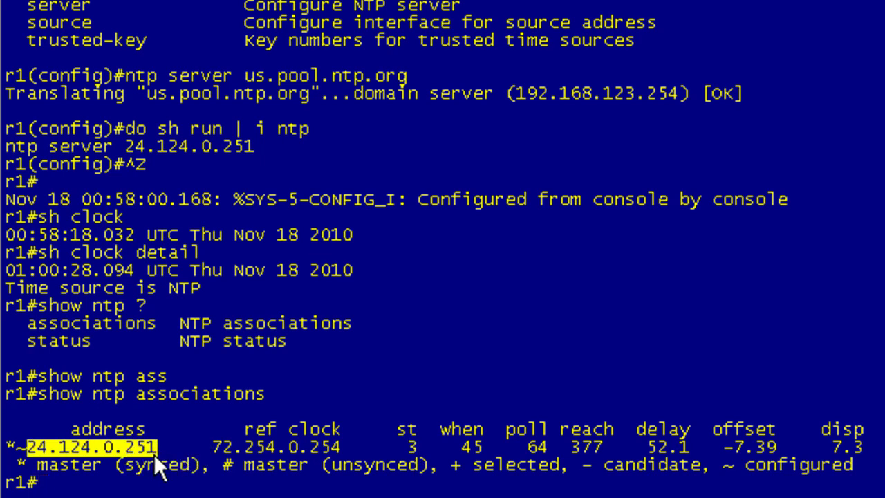
pyautogui.moveTo(418, 446)
pyautogui.mouseDown()
pyautogui.moveTo(400, 433)
pyautogui.moveTo(419, 447)
pyautogui.mouseUp()
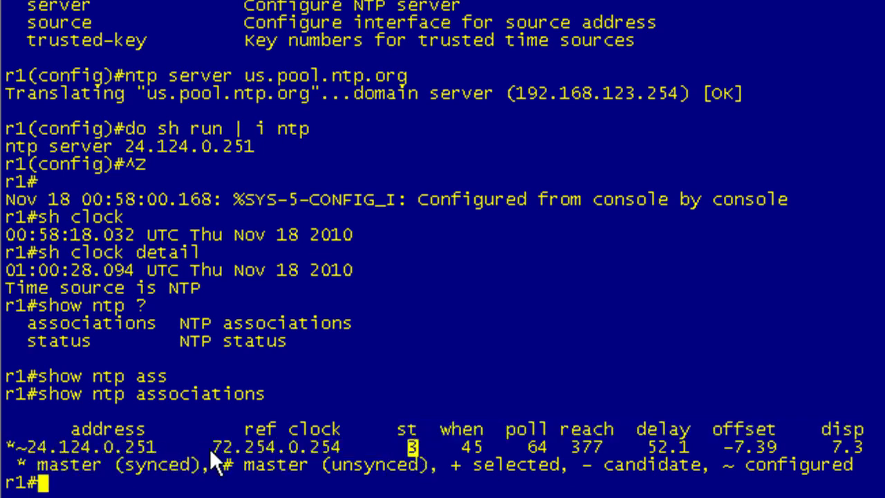
pyautogui.moveTo(210, 448); pyautogui.dragTo(341, 446)
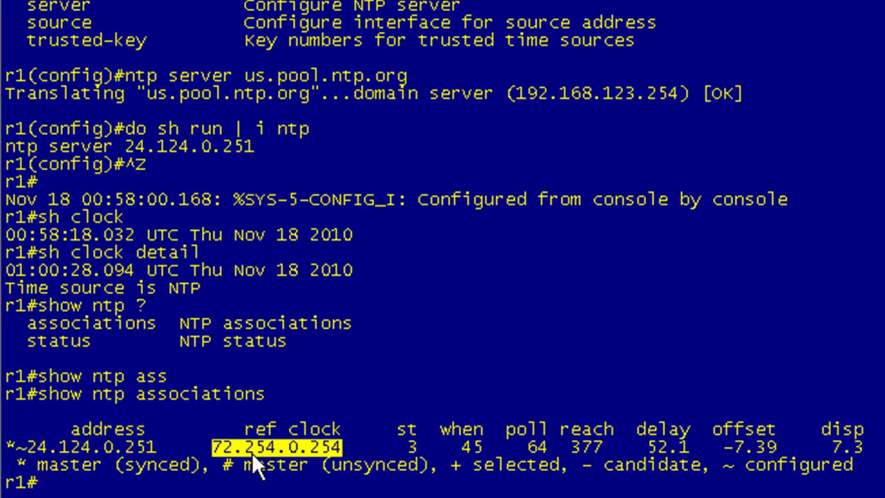
pyautogui.moveTo(421, 449)
pyautogui.mouseDown()
pyautogui.moveTo(404, 429)
pyautogui.moveTo(423, 450)
pyautogui.mouseUp()
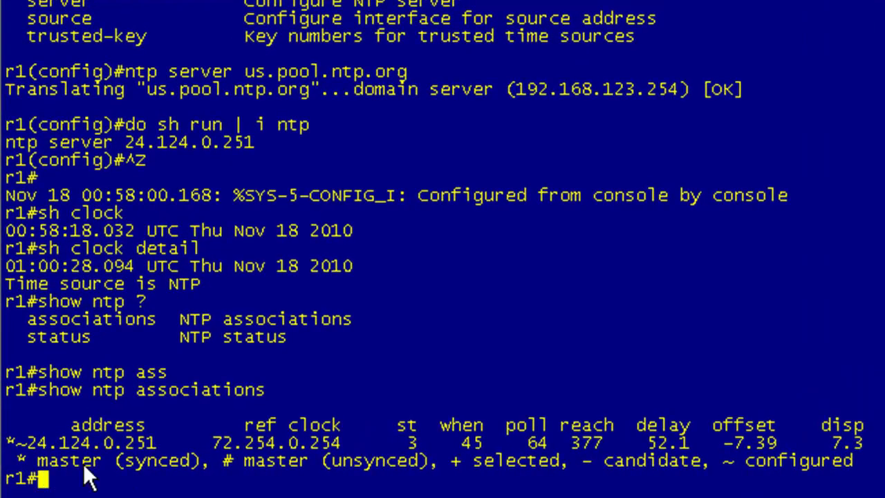
pyautogui.moveTo(855, 461); pyautogui.dragTo(7, 462)
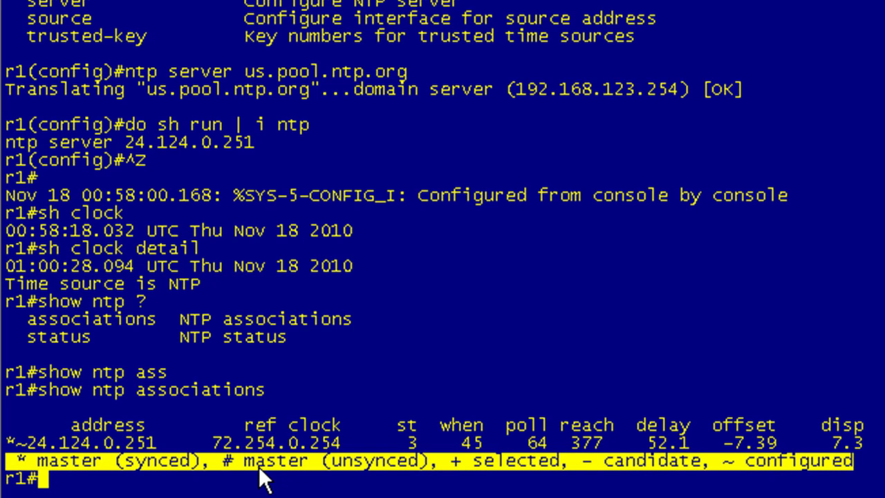
pyautogui.click(22, 456)
pyautogui.moveTo(201, 460); pyautogui.dragTo(8, 467)
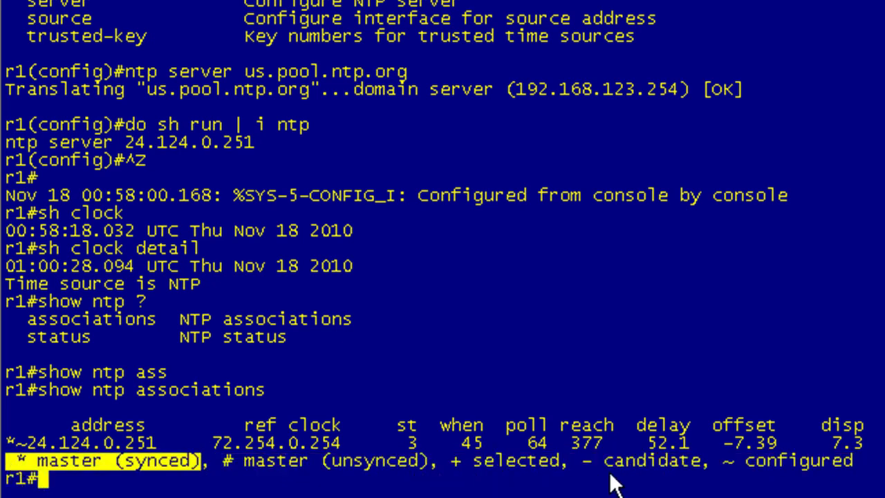
pyautogui.moveTo(854, 462); pyautogui.dragTo(724, 464)
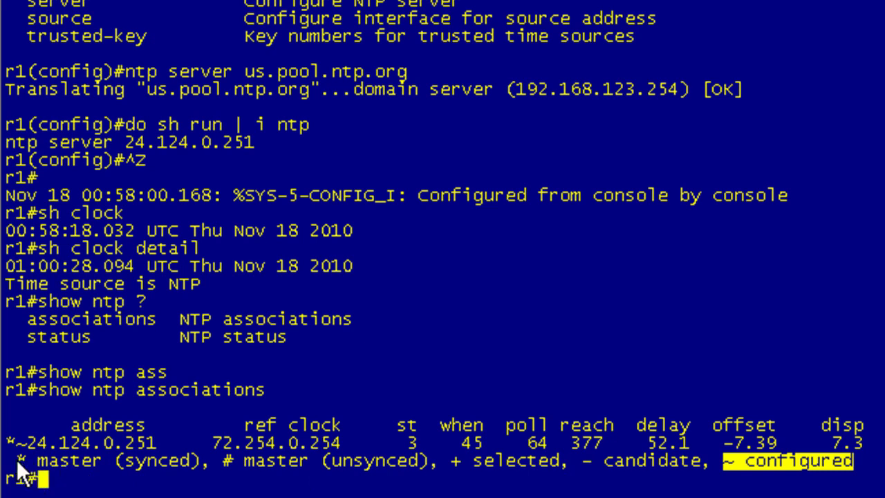
pyautogui.moveTo(17, 462); pyautogui.dragTo(206, 465)
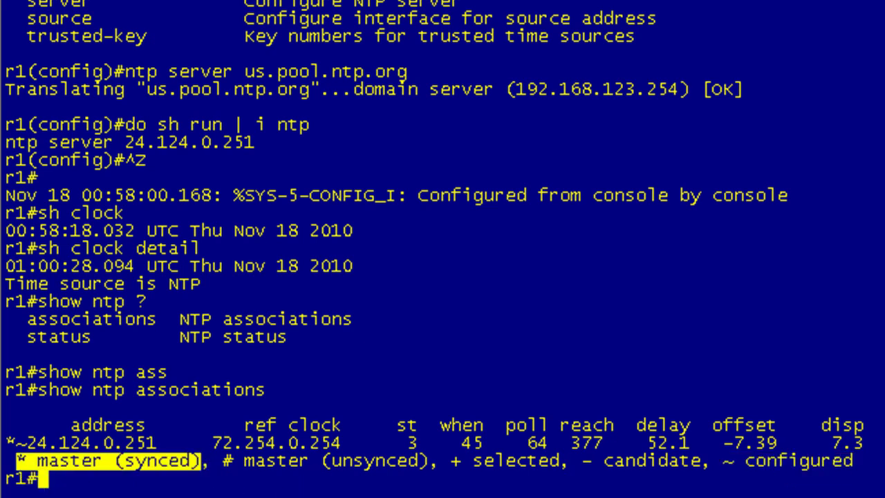
pyautogui.press('Up')
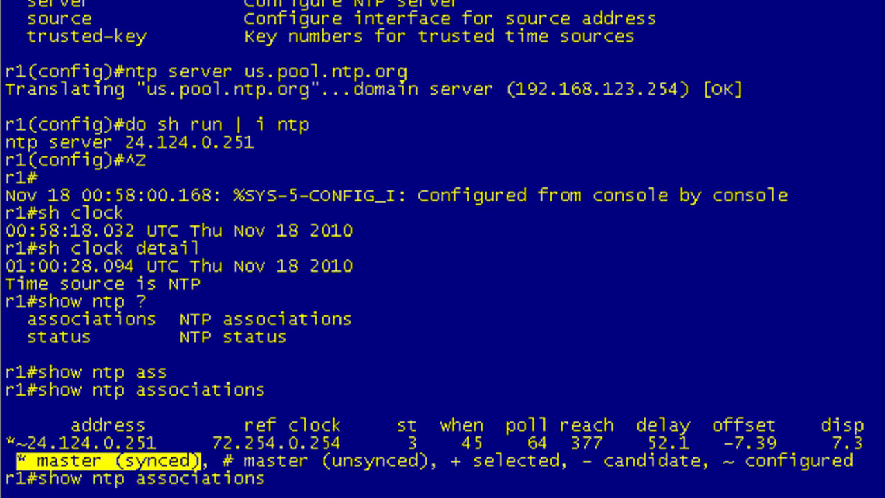
# Run 'show ntp associations detail' on R1
pyautogui.write('d')
pyautogui.press('BackSpace')
pyautogui.press('BackSpace')
pyautogui.write('detail')
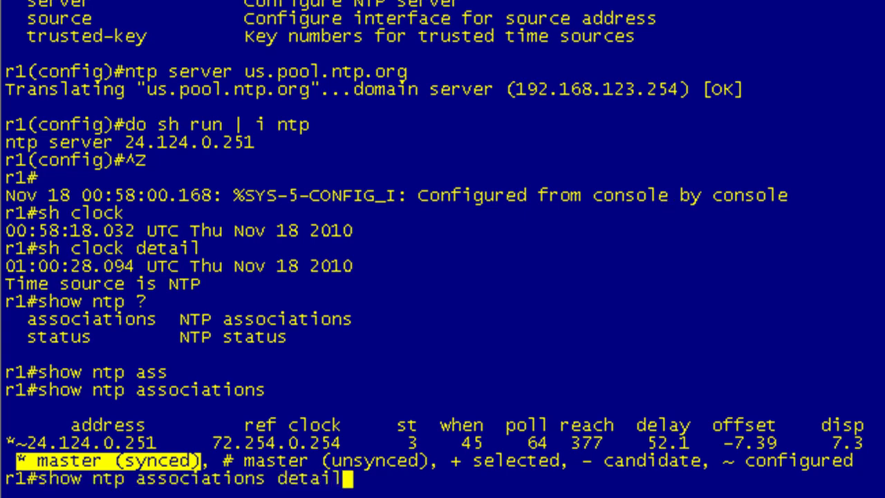
pyautogui.press('Return')
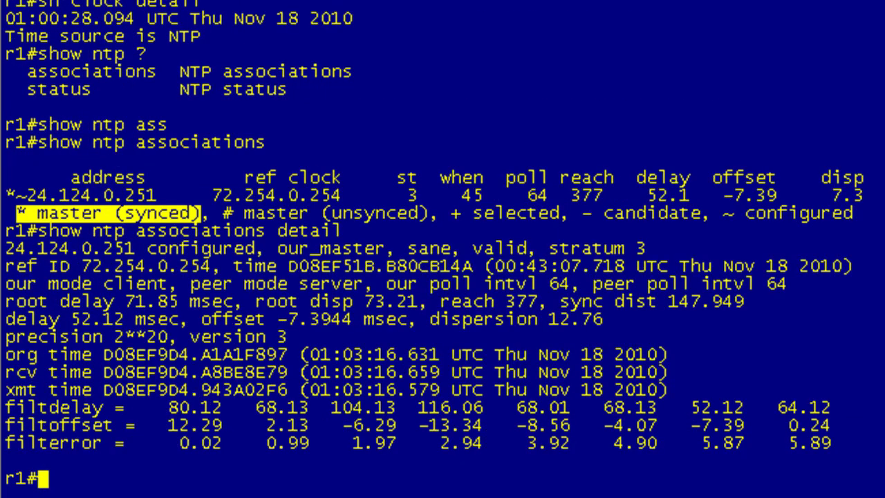
# Highlight 24.124.0.251's configured/our_master line, sane, stratum 3, ref ID 72.254.0.254, timing block and poll 64
pyautogui.click(342, 329)
pyautogui.moveTo(5, 248); pyautogui.dragTo(385, 246)
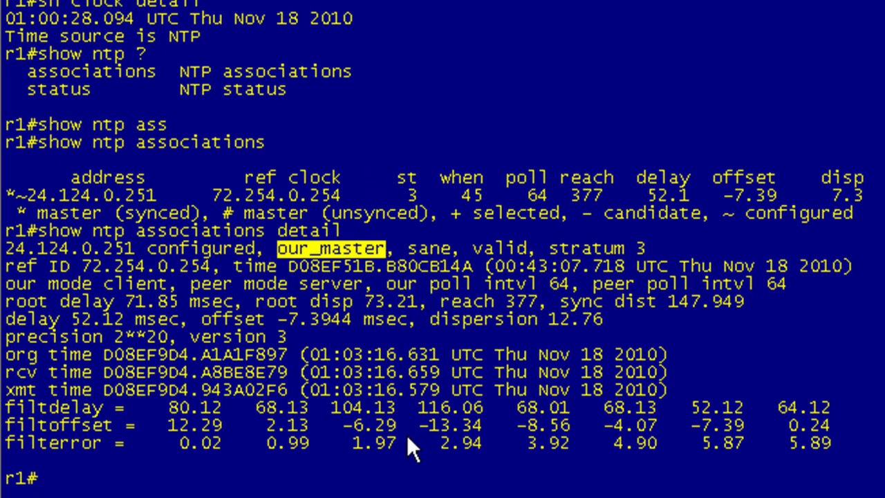
pyautogui.moveTo(452, 249); pyautogui.dragTo(411, 251)
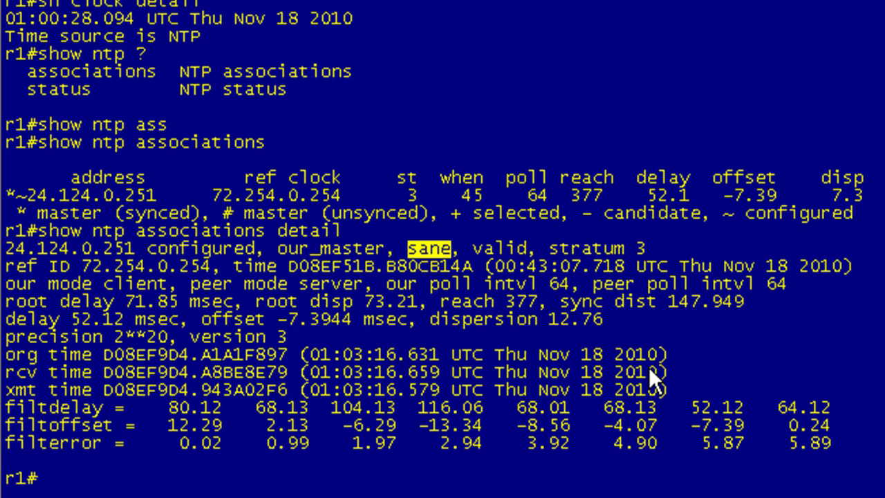
pyautogui.moveTo(483, 247); pyautogui.dragTo(649, 248)
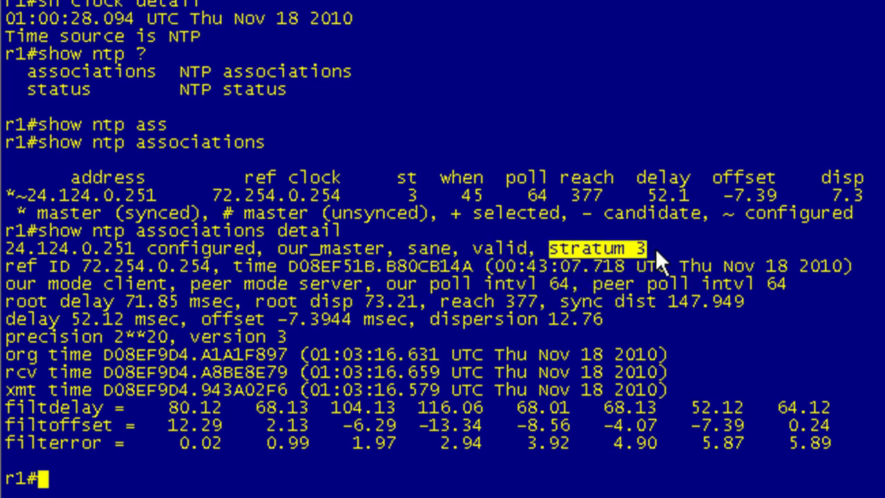
pyautogui.moveTo(84, 267); pyautogui.dragTo(213, 269)
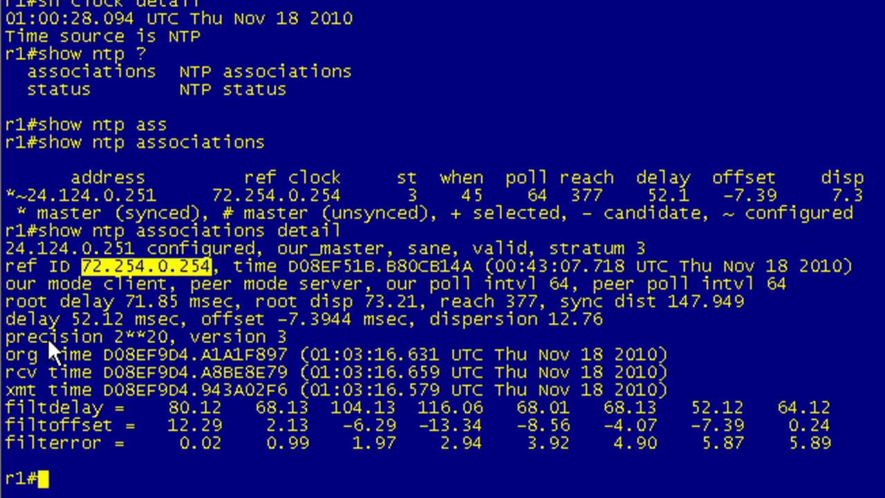
pyautogui.moveTo(8, 338); pyautogui.dragTo(848, 444)
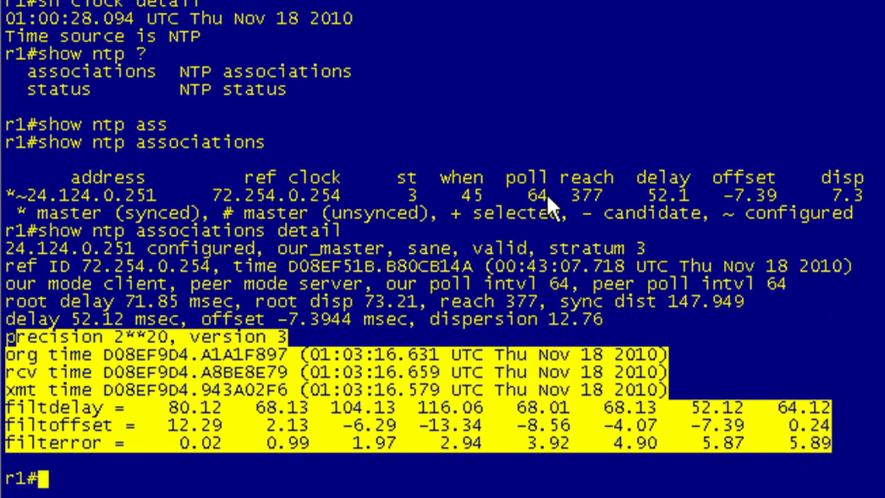
pyautogui.moveTo(546, 194); pyautogui.dragTo(531, 195)
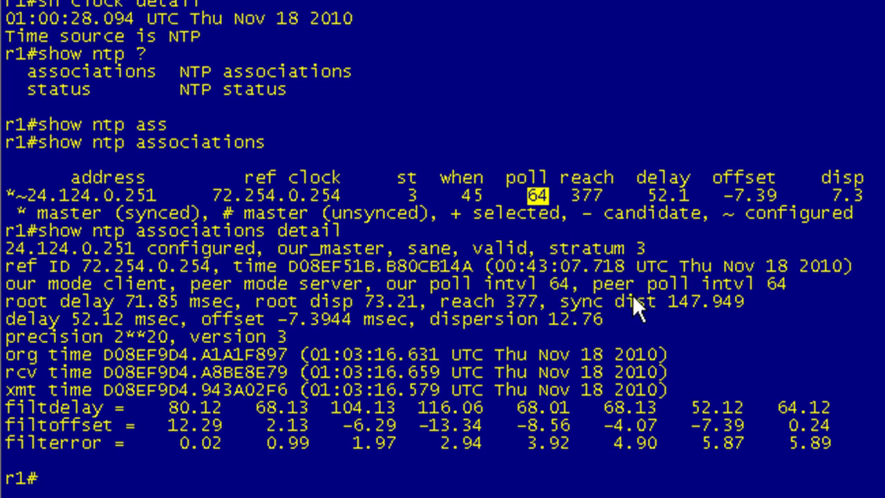
# Rerun the associations command and highlight the poll column value 64
pyautogui.press('Up')
pyautogui.press('Up')
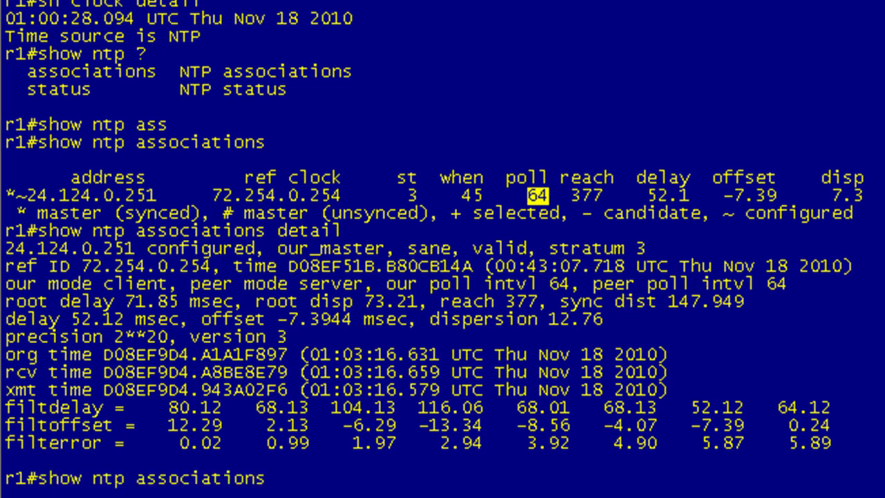
pyautogui.press('Return')
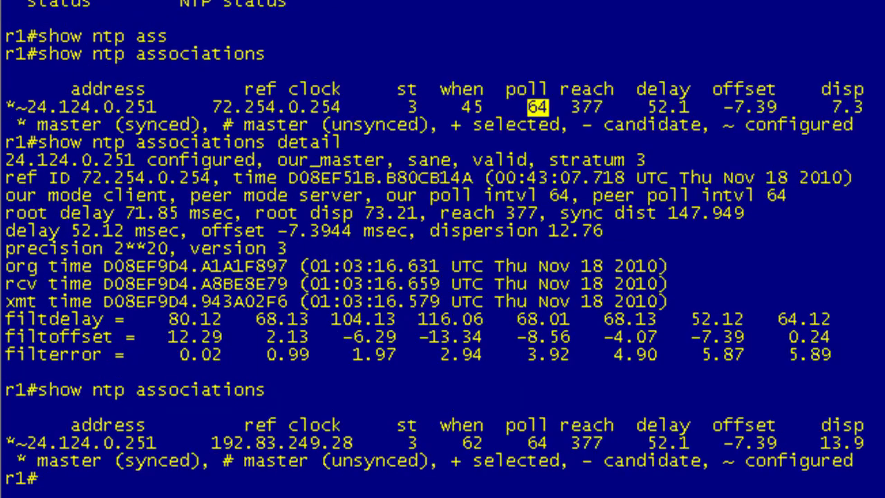
pyautogui.moveTo(550, 443); pyautogui.dragTo(507, 427)
pyautogui.doubleClick(545, 446)
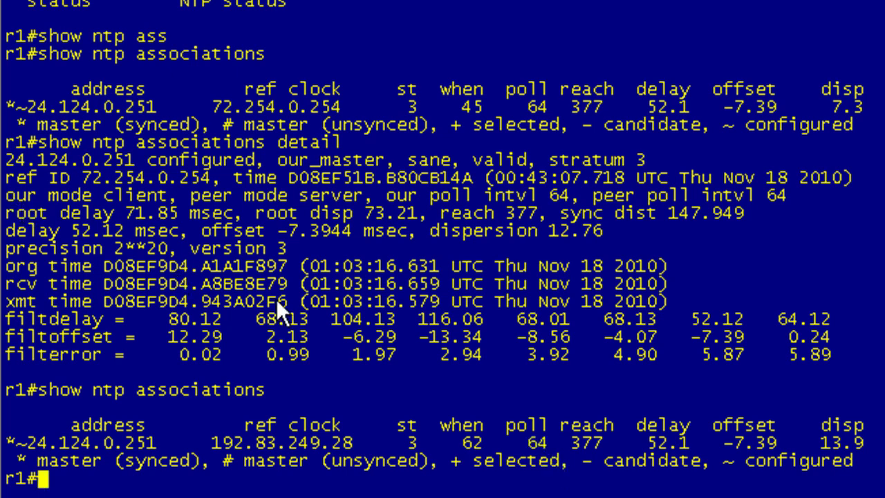
# Rerun 'show ntp associations detail' and highlight the client/server mode line and delay and filter statistics
pyautogui.press('Up')
pyautogui.press('Up')
pyautogui.press('Return')
pyautogui.moveTo(5, 284); pyautogui.dragTo(365, 287)
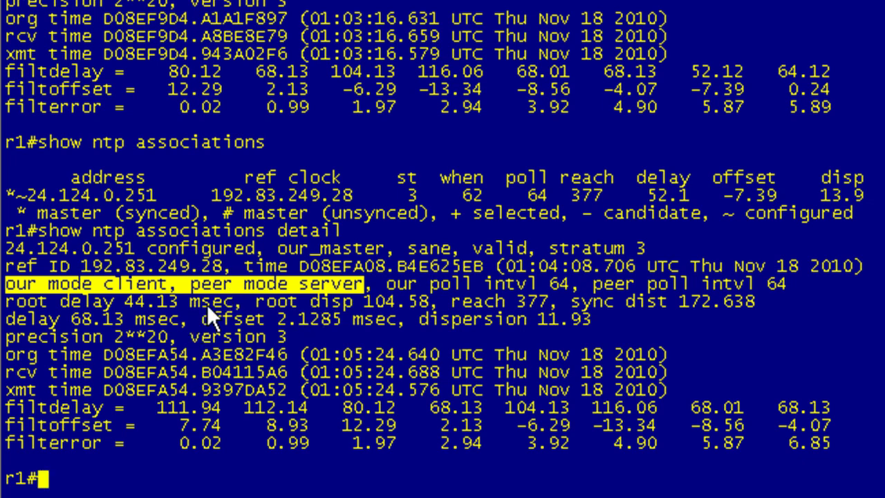
pyautogui.moveTo(212, 304); pyautogui.dragTo(835, 448)
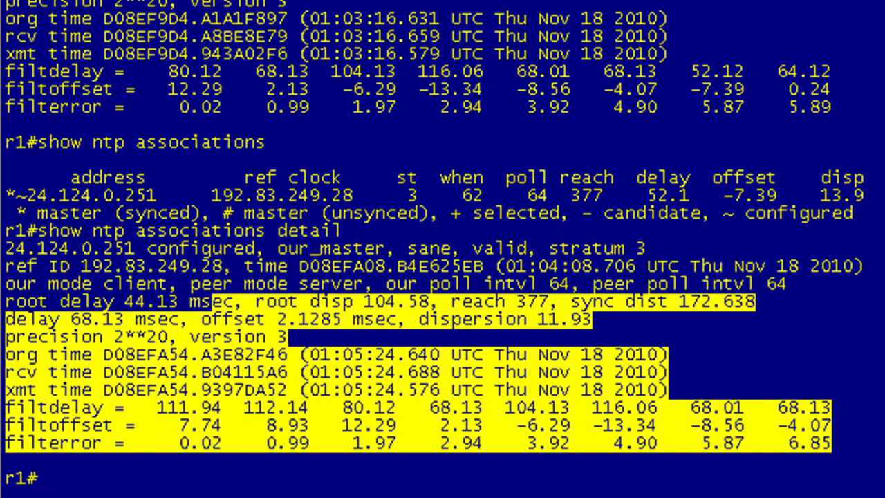
# Run 'sh ntp status' and highlight the router's stratum 4
pyautogui.write('sh ntp sta')
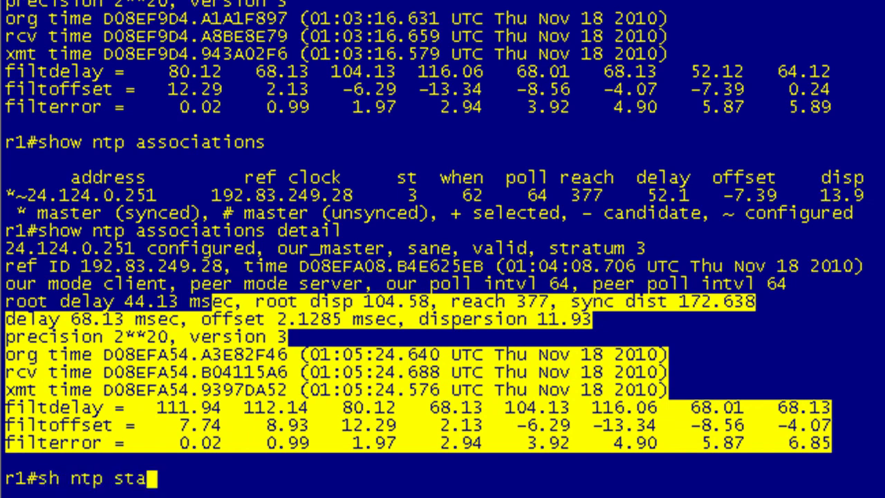
pyautogui.write('tus')
pyautogui.press('Return')
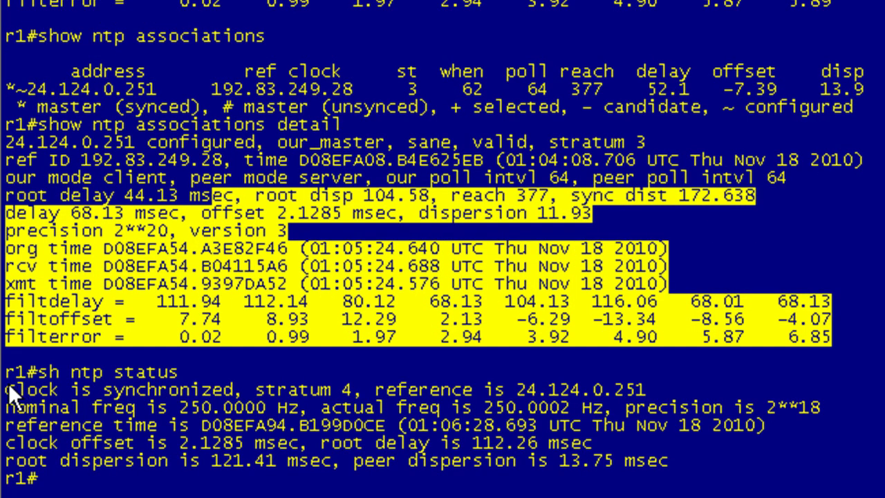
pyautogui.moveTo(9, 384); pyautogui.dragTo(350, 397)
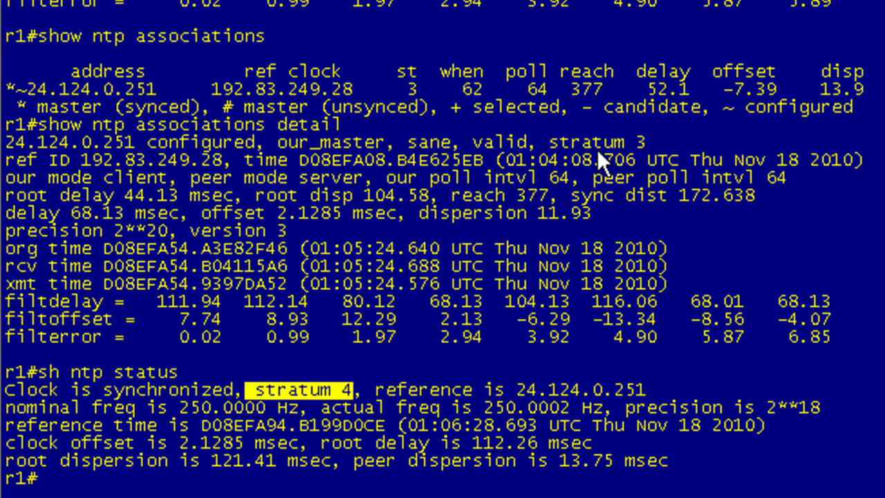
# Highlight upstream stratum 3, the router's stratum 4, reference 24.124.0.251, and frequency, offset and dispersion lines
pyautogui.moveTo(646, 143); pyautogui.dragTo(548, 143)
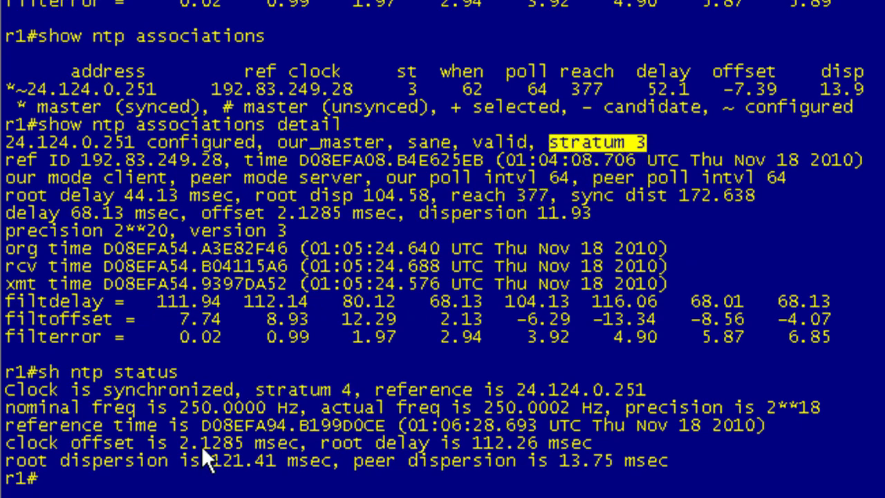
pyautogui.moveTo(257, 390); pyautogui.dragTo(301, 389)
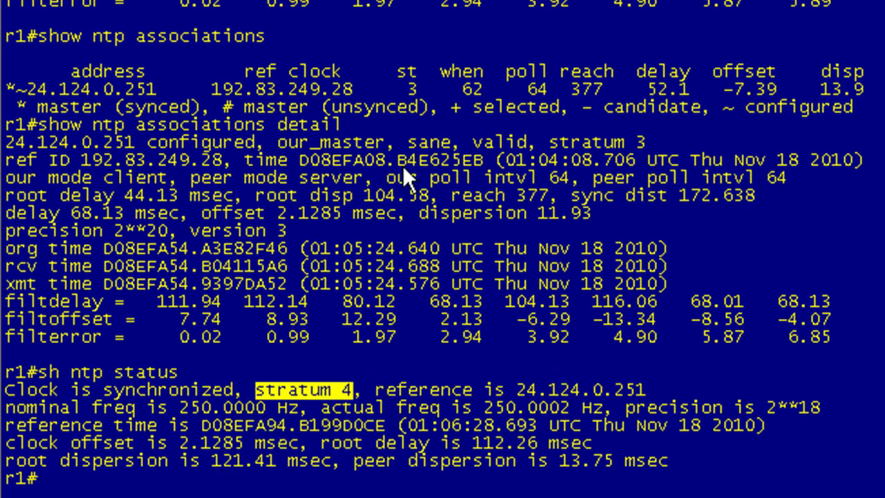
pyautogui.moveTo(512, 389); pyautogui.dragTo(646, 387)
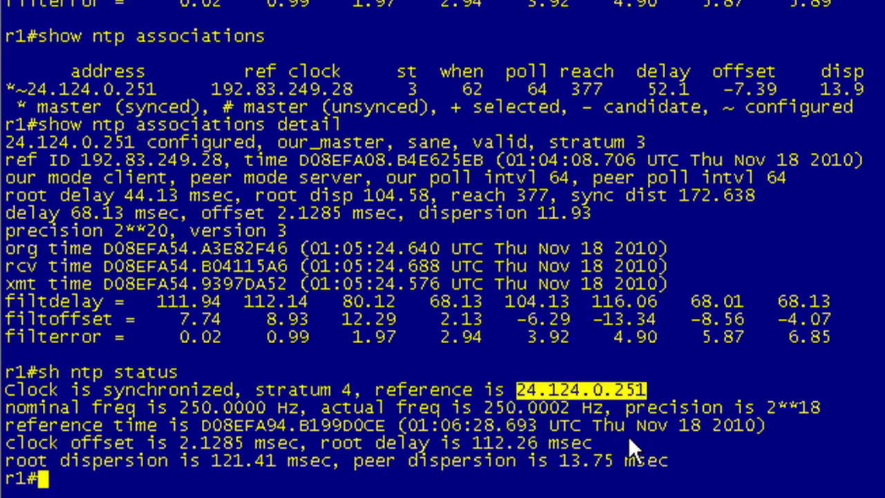
pyautogui.moveTo(60, 408); pyautogui.dragTo(744, 461)
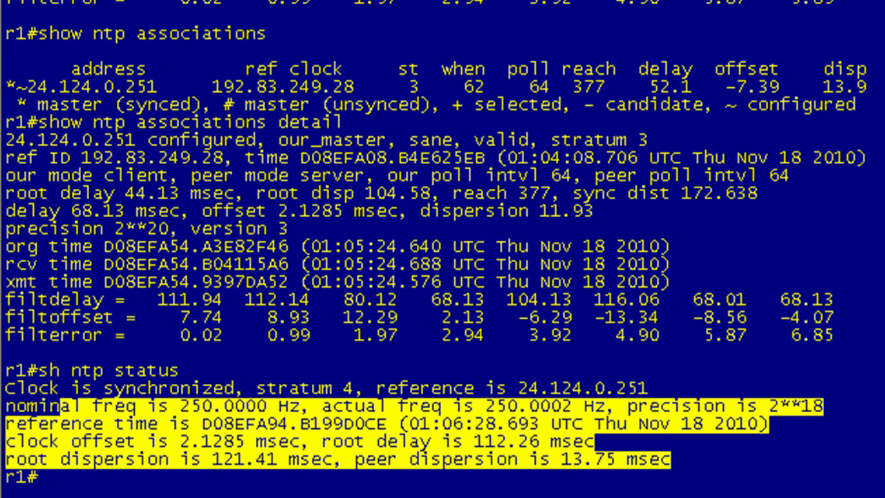
# In 'conf t' mode, add 'ntp server ntp.your.org' (pasted) and 'ntp server ntp1.oma.be'
pyautogui.write('conf t')
pyautogui.press('Return')
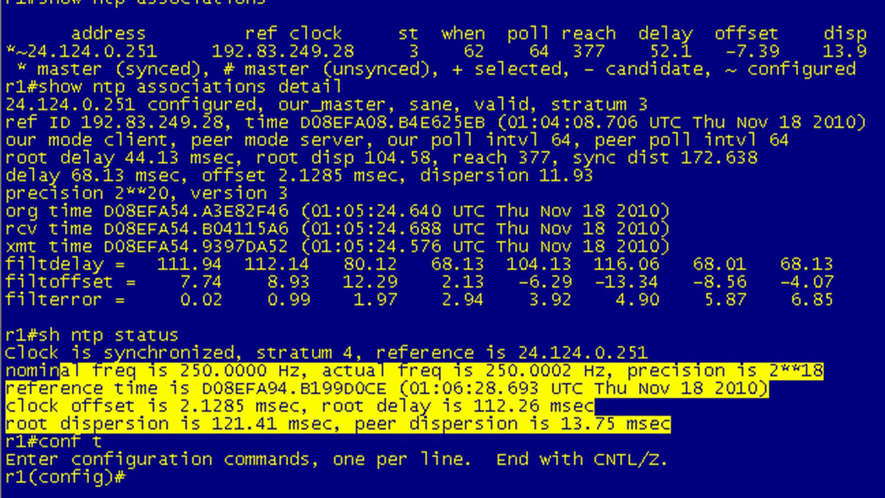
pyautogui.write('ntp')
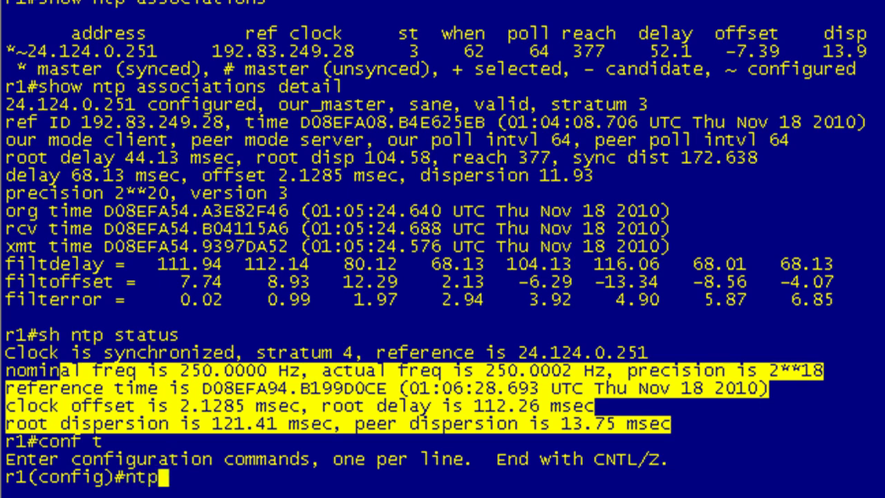
pyautogui.write(' server')
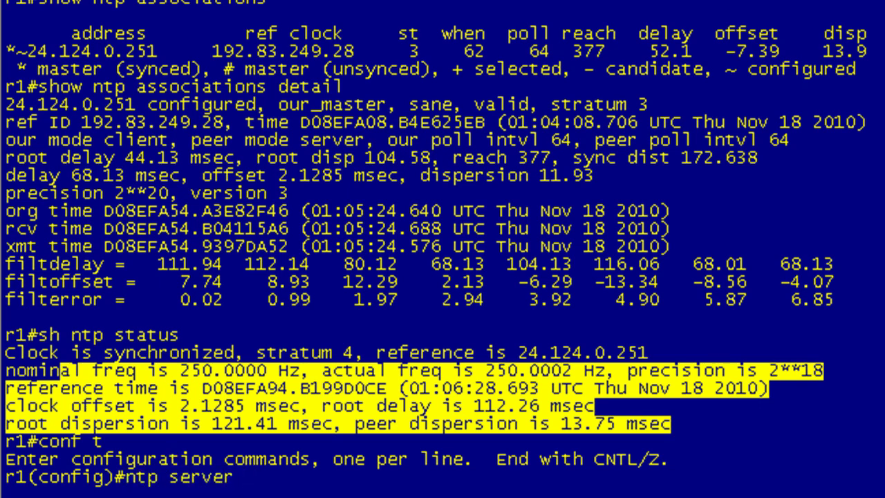
pyautogui.rightClick(261, 487)
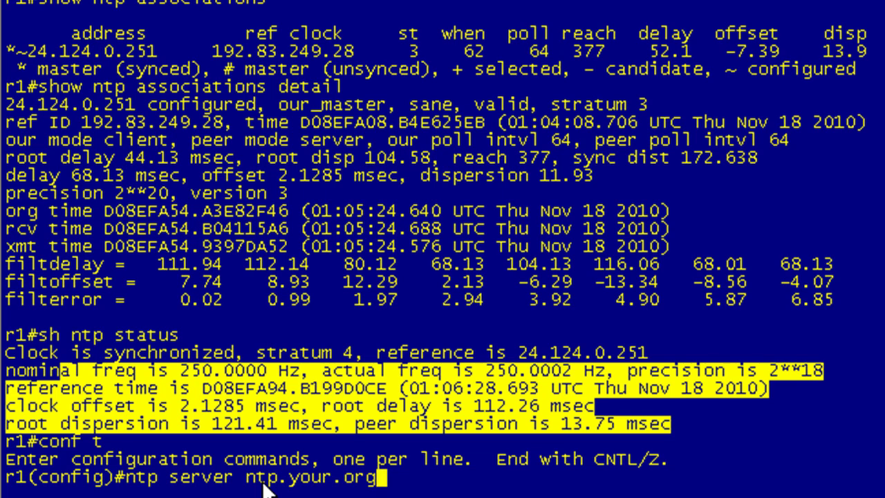
pyautogui.press('Return')
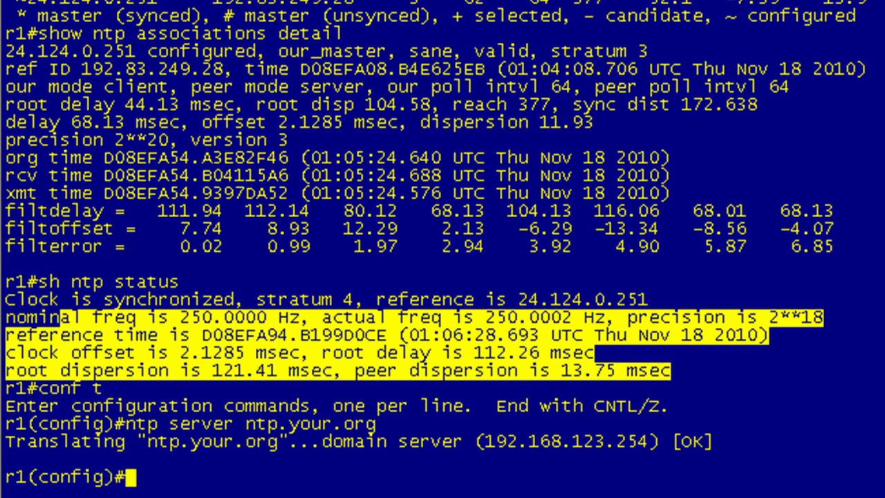
pyautogui.write('ntp serv')
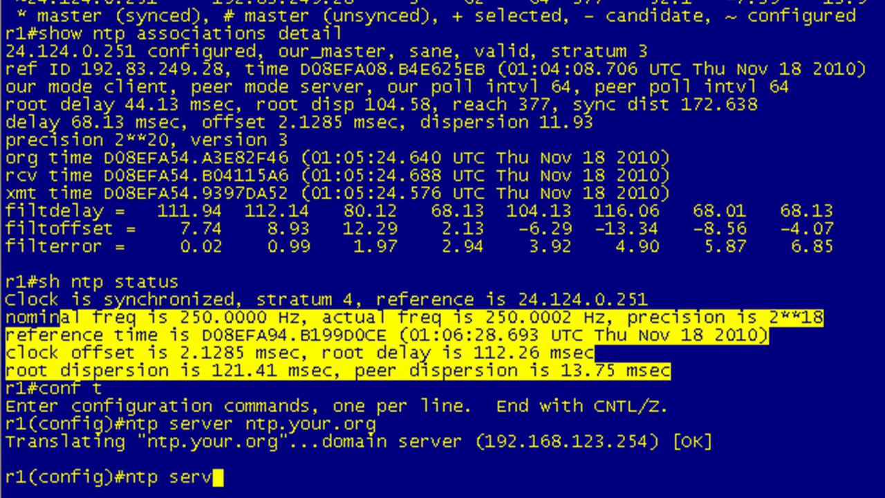
pyautogui.write('er ntp1.oma.be')
pyautogui.press('Return')
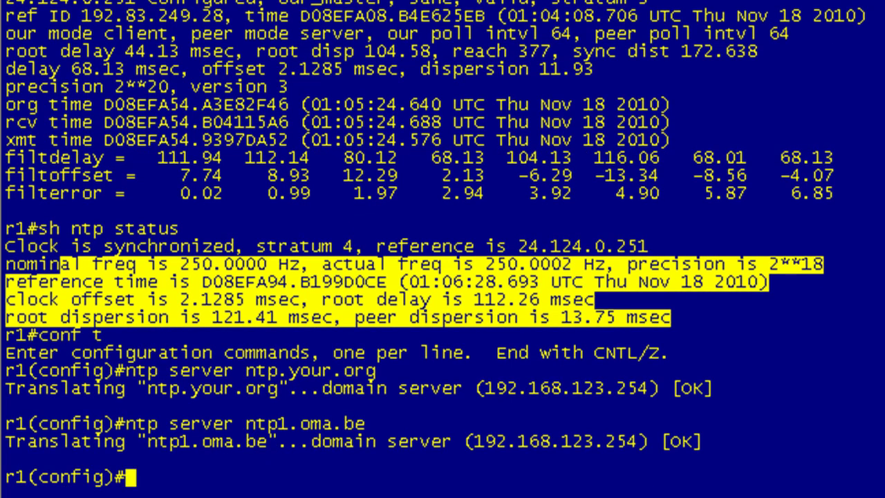
# Run 'do sh ntp ass' and mark the first server's stratum 1 value
pyautogui.write('do sh ntp ass')
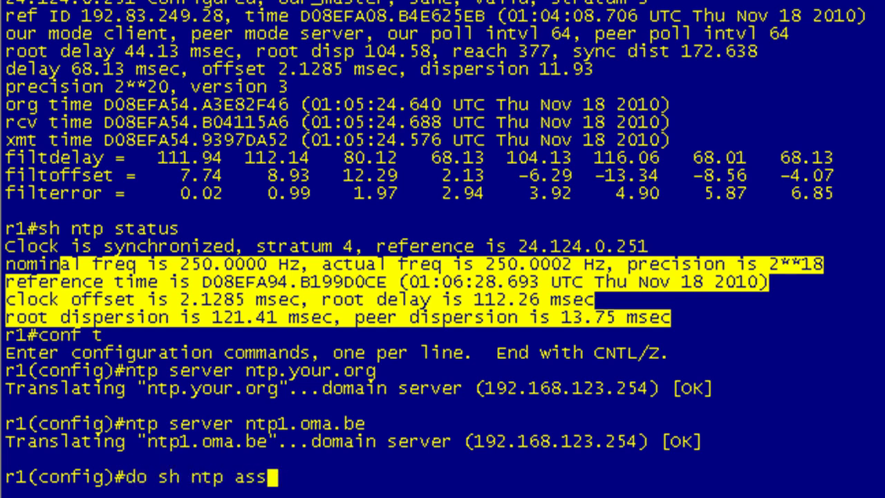
pyautogui.press('Return')
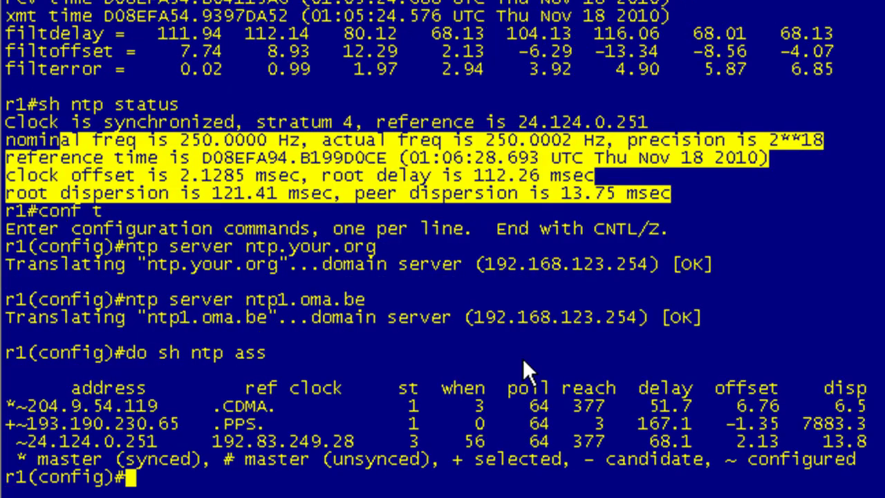
pyautogui.click(409, 403)
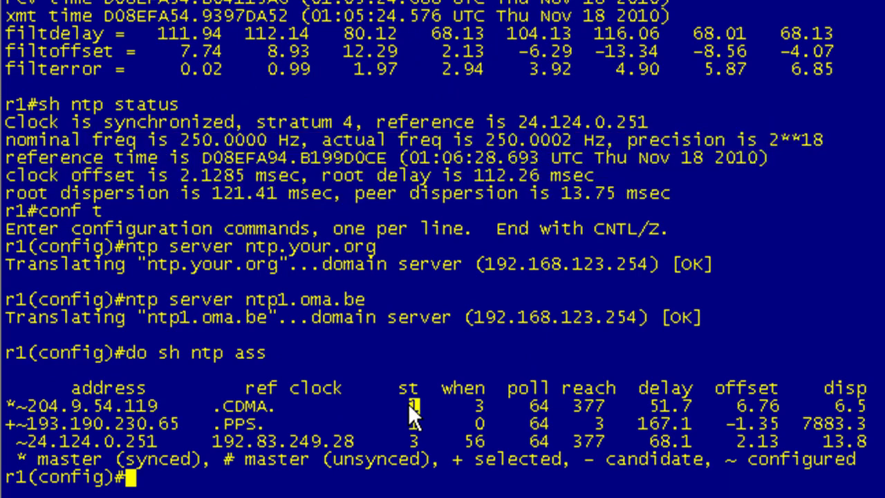
pyautogui.click(407, 423)
pyautogui.click(411, 422)
# Highlight ref clocks PPS, CDMA and 192.83.249.28, synced master 204.9.54.119, and both stratum-1 rows
pyautogui.moveTo(339, 388); pyautogui.dragTo(221, 406)
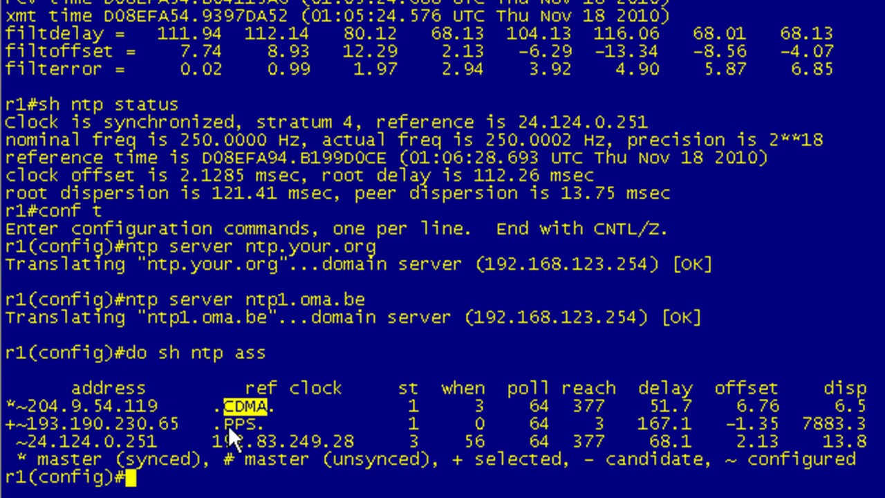
pyautogui.moveTo(225, 425); pyautogui.dragTo(259, 423)
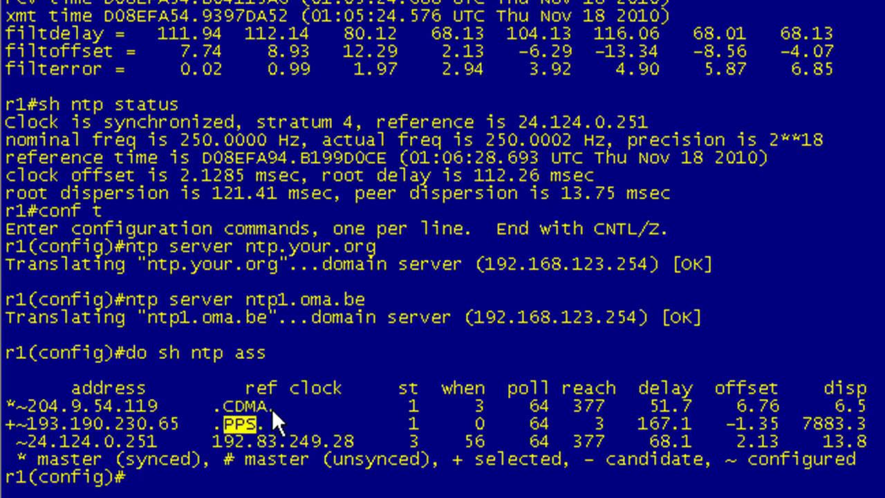
pyautogui.doubleClick(238, 405)
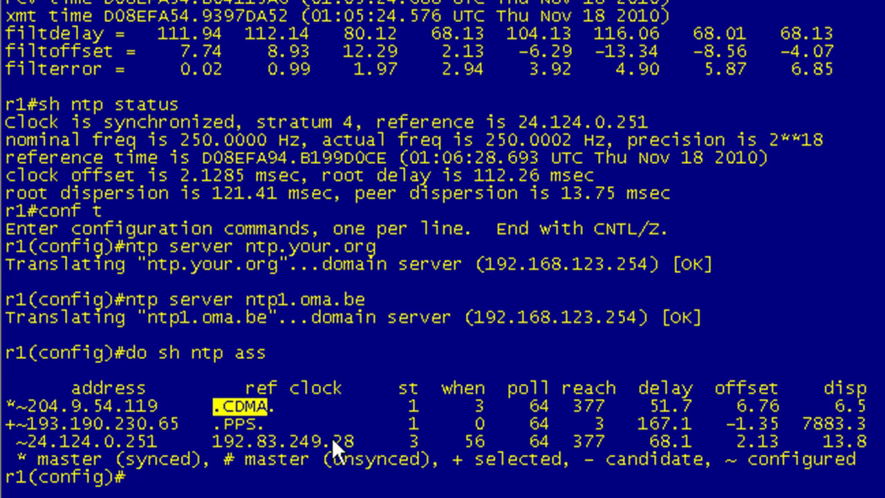
pyautogui.moveTo(356, 440); pyautogui.dragTo(213, 435)
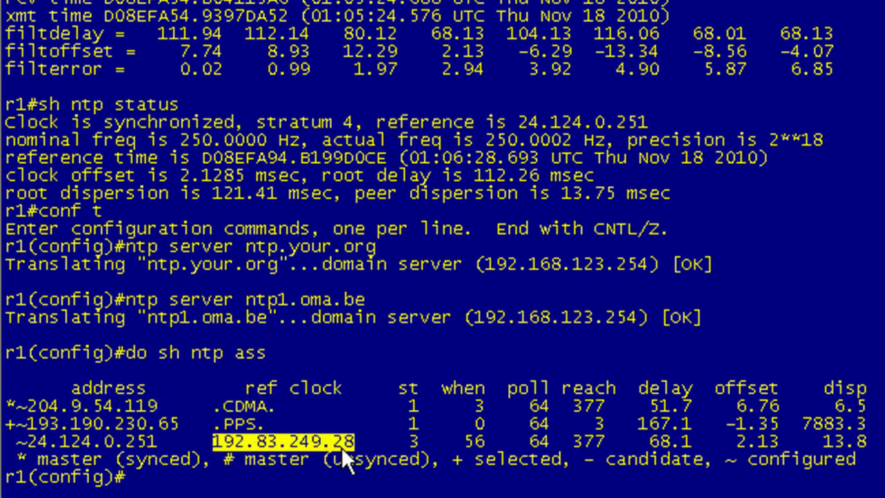
pyautogui.moveTo(21, 443); pyautogui.dragTo(157, 441)
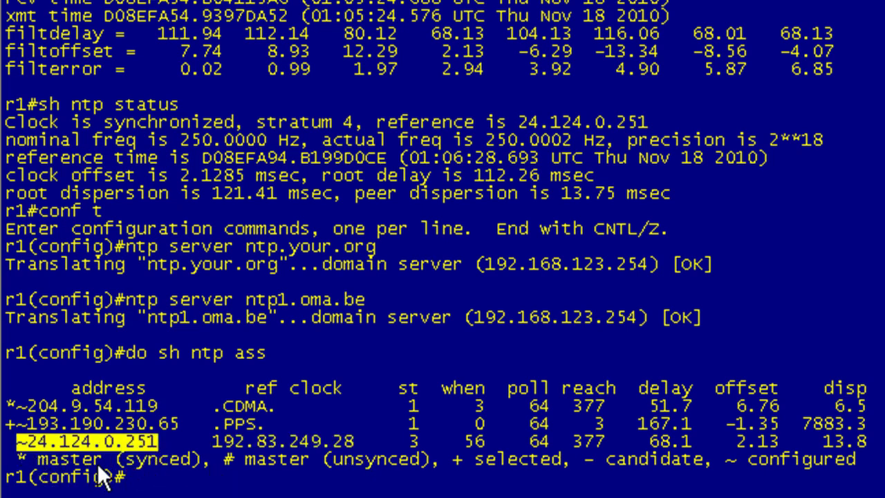
pyautogui.moveTo(8, 405); pyautogui.dragTo(166, 415)
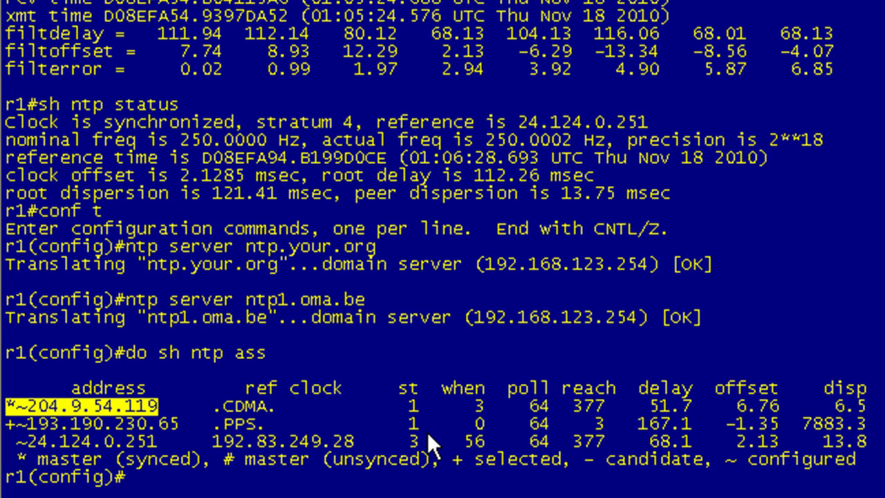
pyautogui.moveTo(429, 427); pyautogui.dragTo(88, 408)
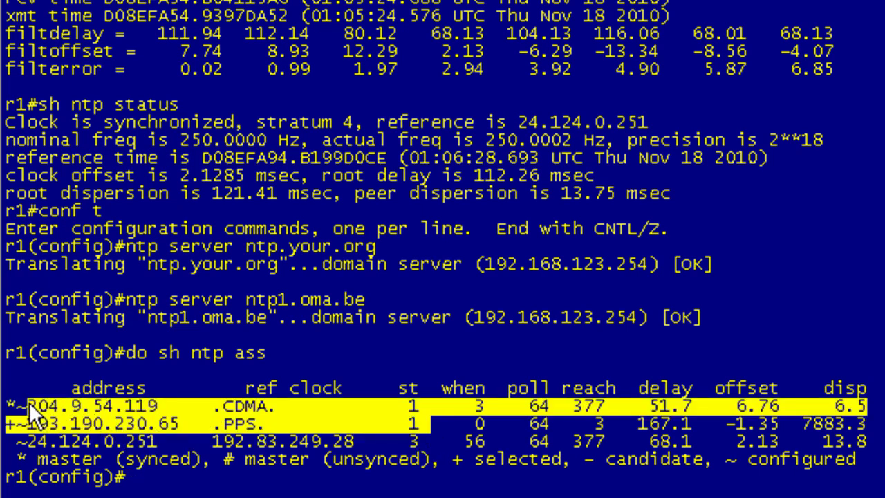